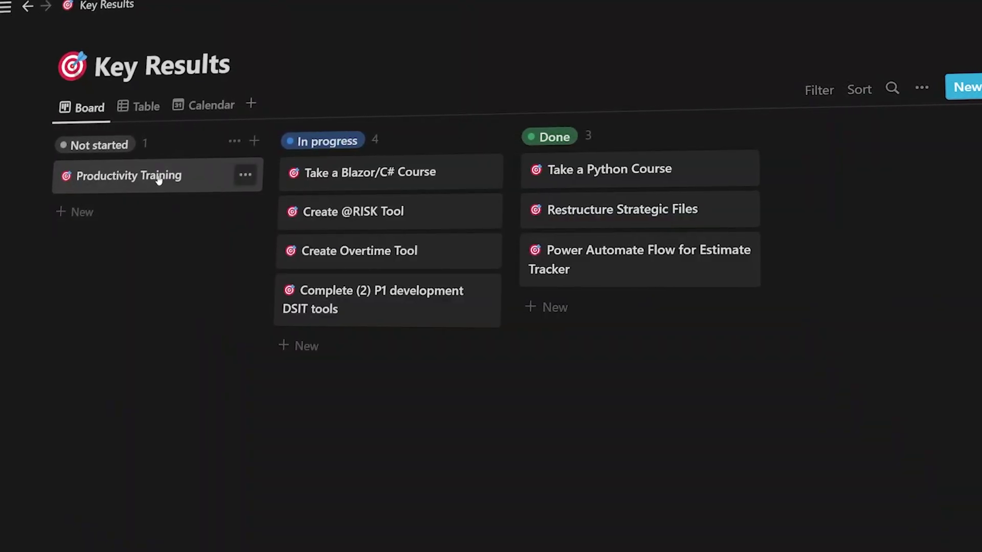
# Try moving the Productivity Training card, then switch the Key Results goals from Calendar to Table view
pyautogui.moveTo(171, 182); pyautogui.dragTo(175, 163)
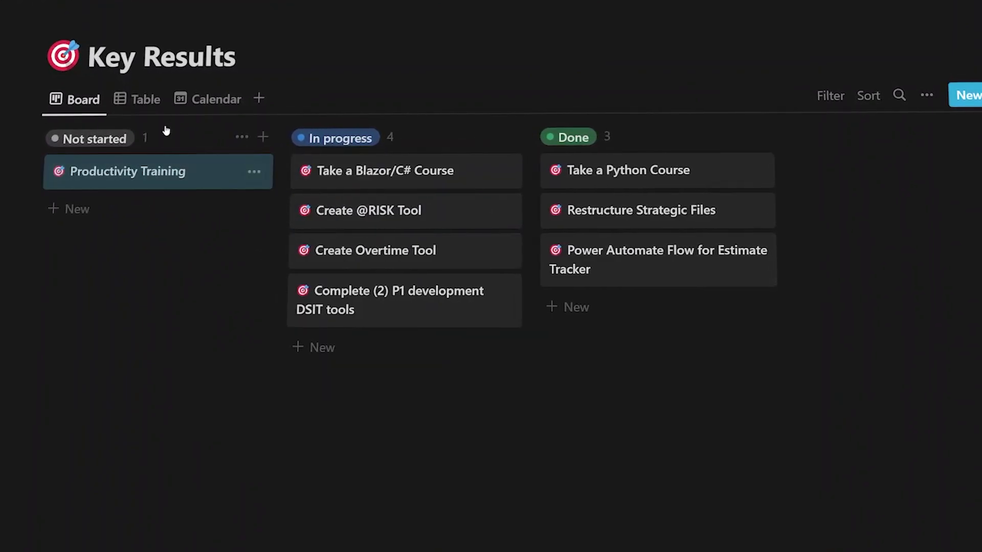
pyautogui.click(208, 101)
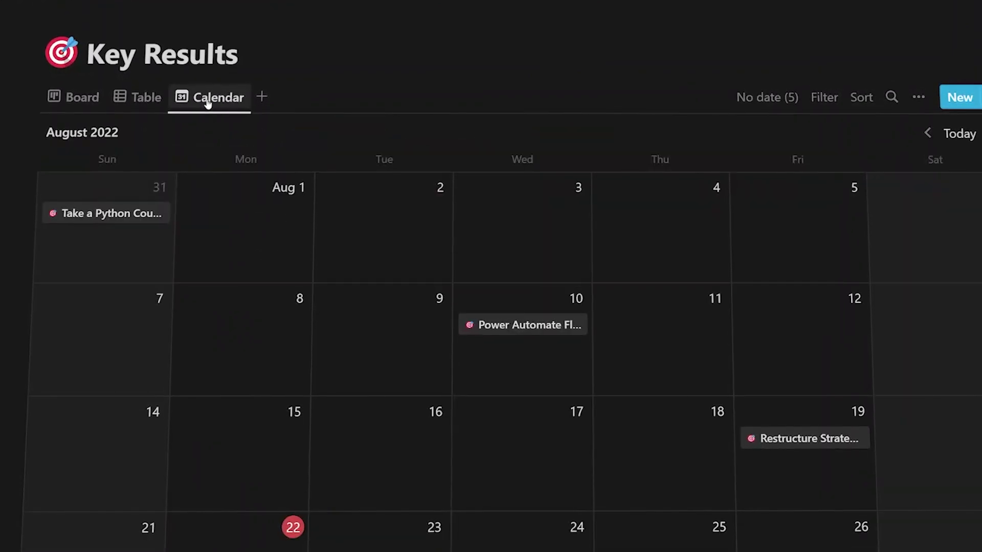
pyautogui.click(75, 97)
pyautogui.click(144, 98)
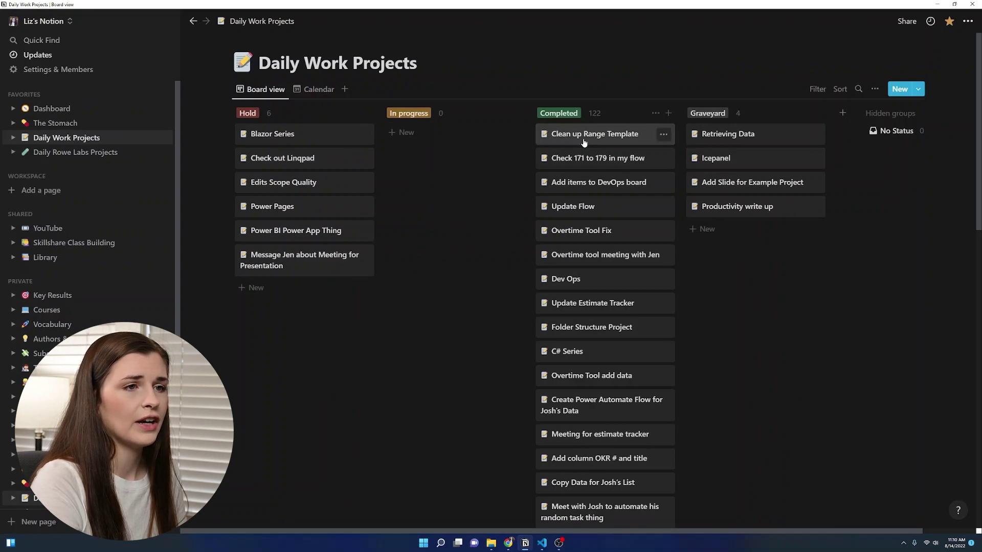
# Open the Clean up Range Template task in side peek
pyautogui.click(584, 140)
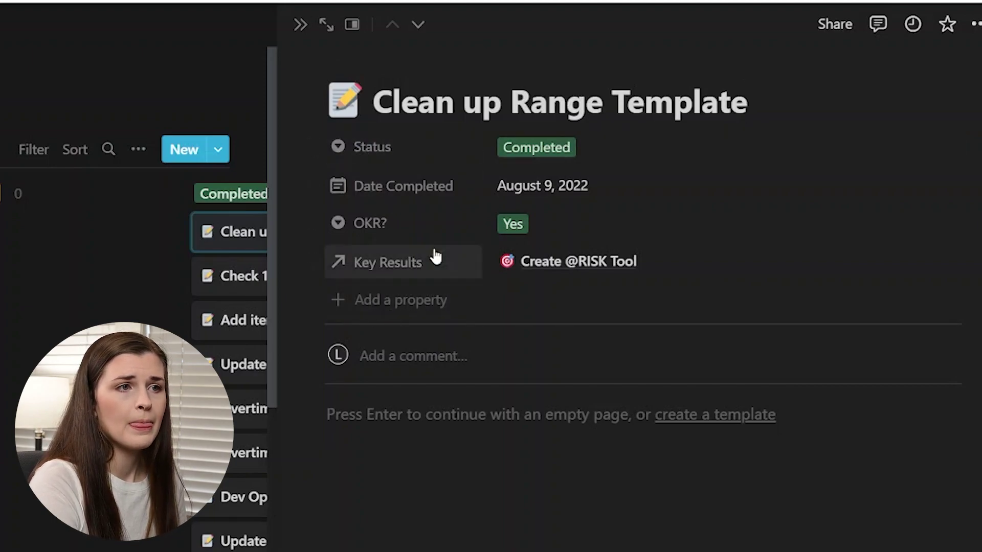
# Check the Status and OKR? options, keeping OKR? at Yes, then close the Clean up Range Template peek
pyautogui.click(611, 149)
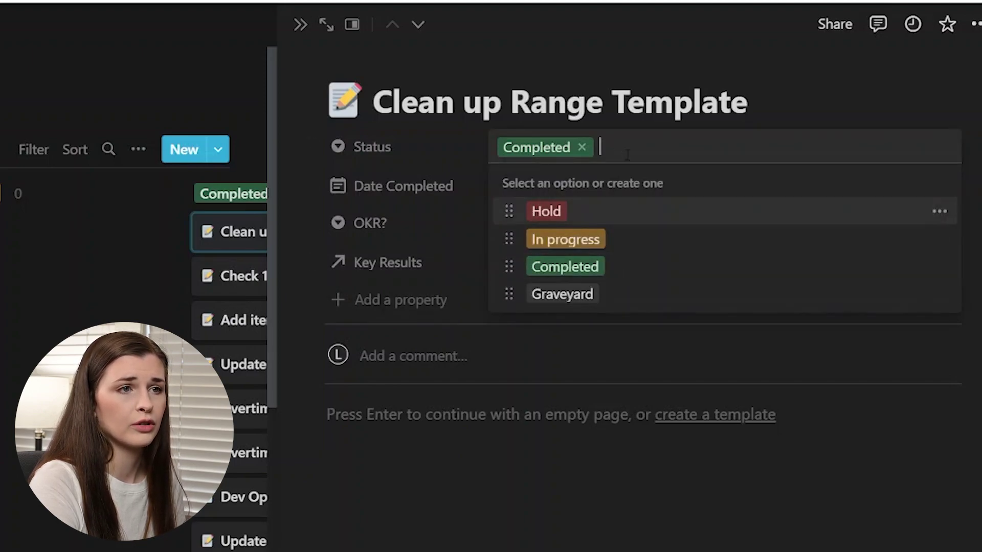
pyautogui.click(810, 98)
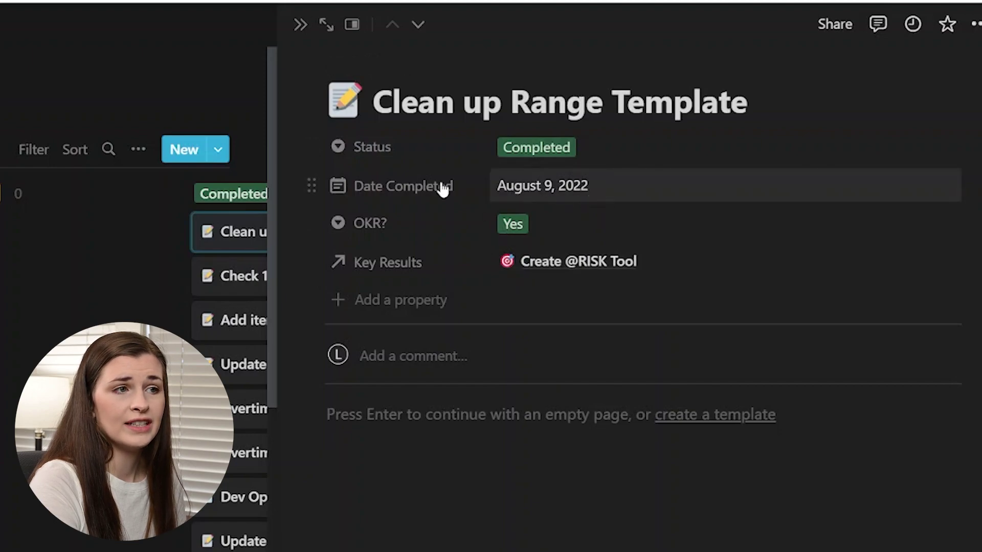
pyautogui.click(592, 232)
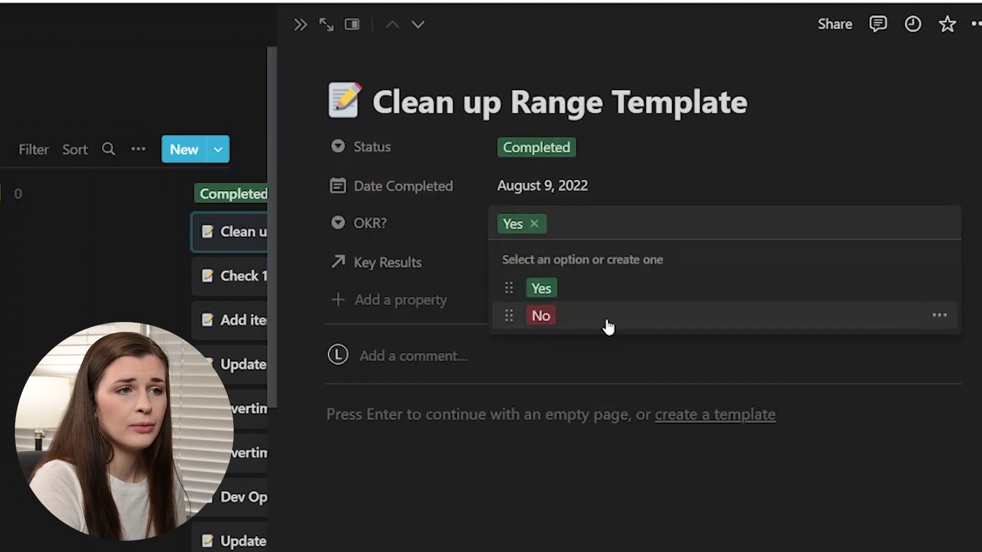
pyautogui.click(614, 199)
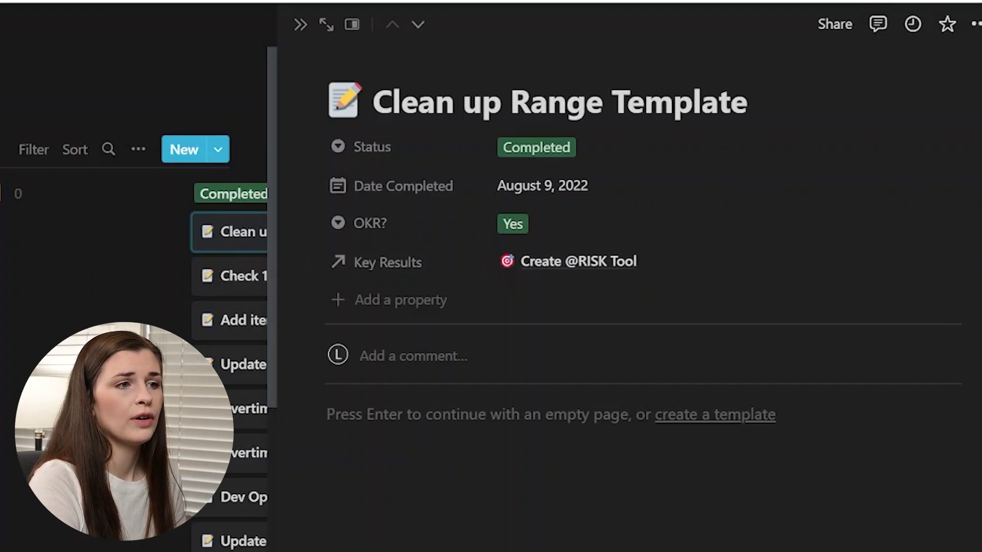
pyautogui.press('Escape')
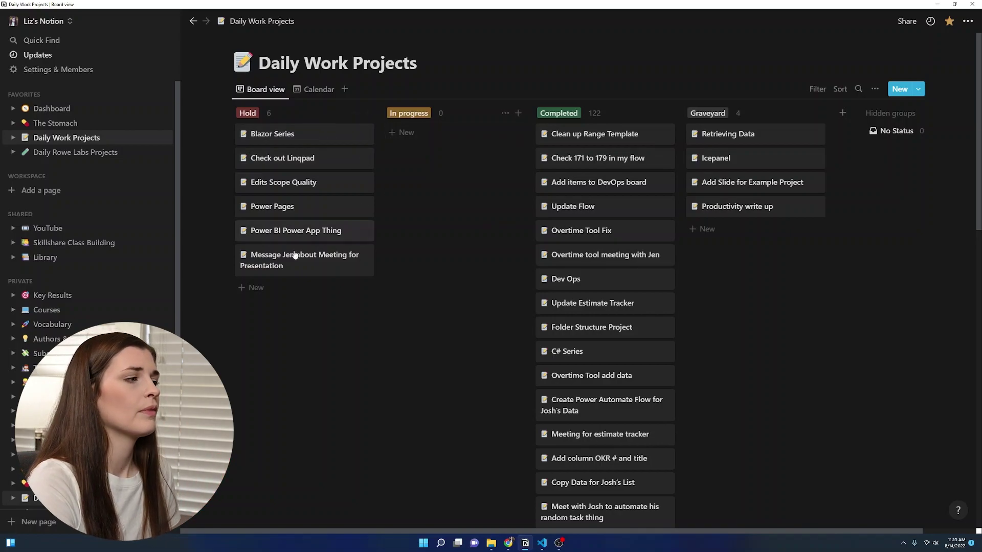
# Open Key Results from the Private section of the sidebar
pyautogui.click(52, 295)
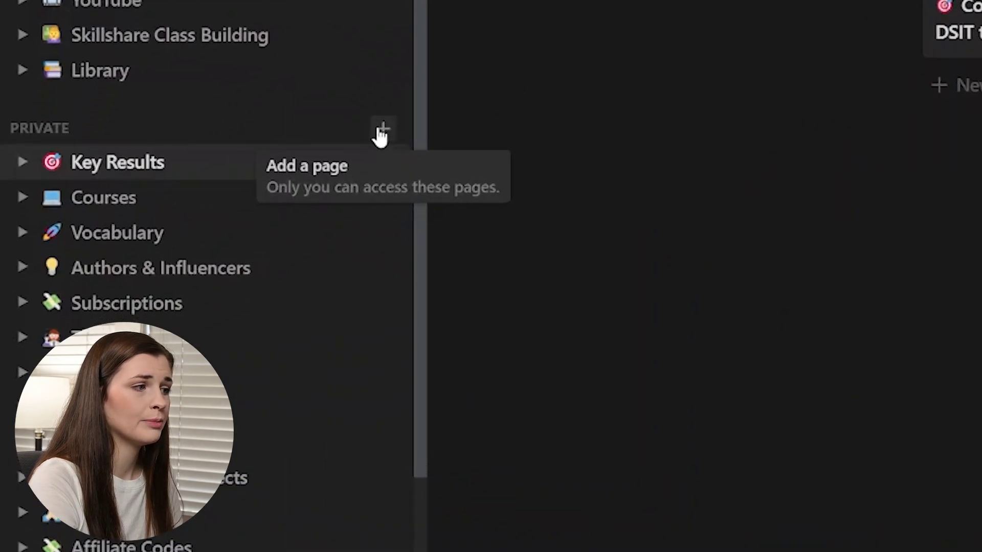
# Create a trial 'Goal' board database, move Card 1 to In Progress, then delete the page
pyautogui.click(385, 134)
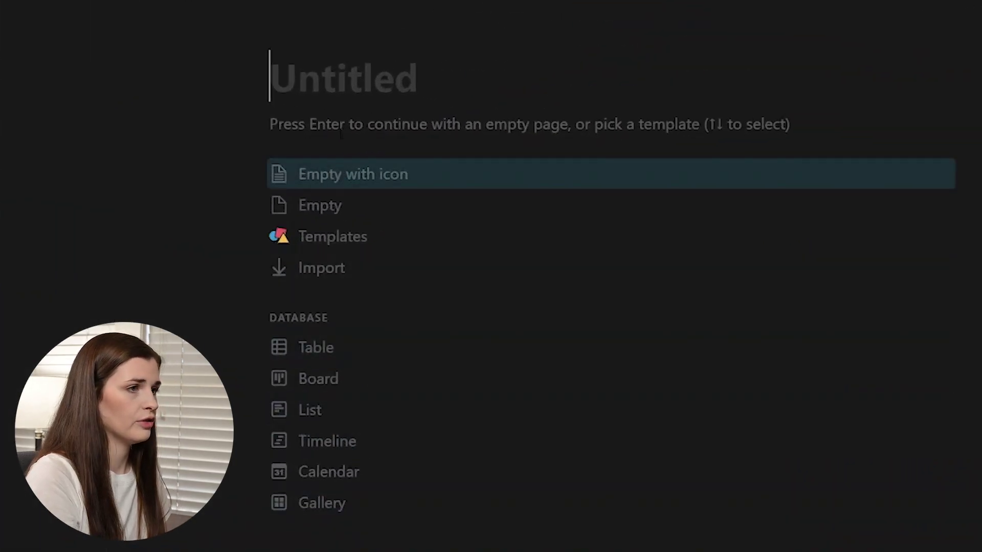
pyautogui.write('Goals')
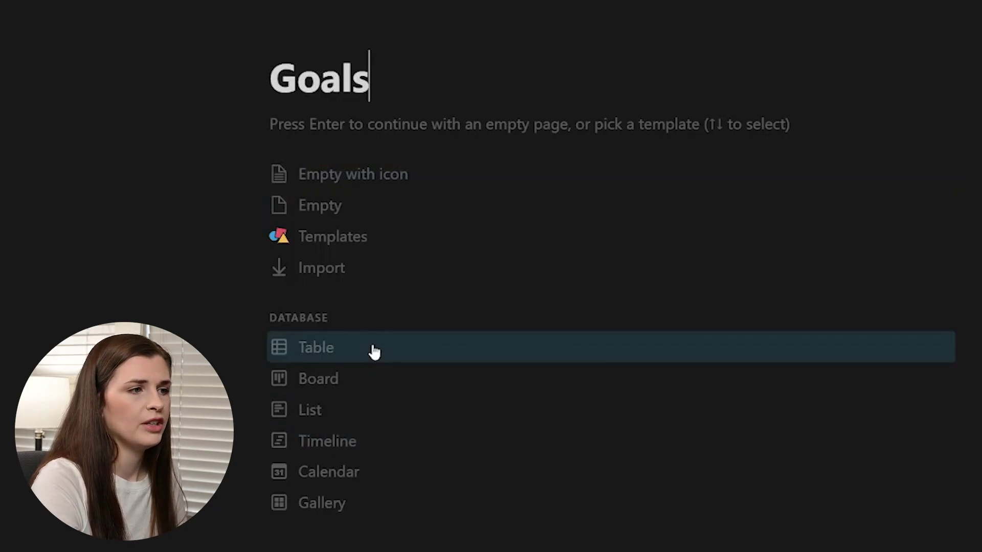
pyautogui.click(394, 387)
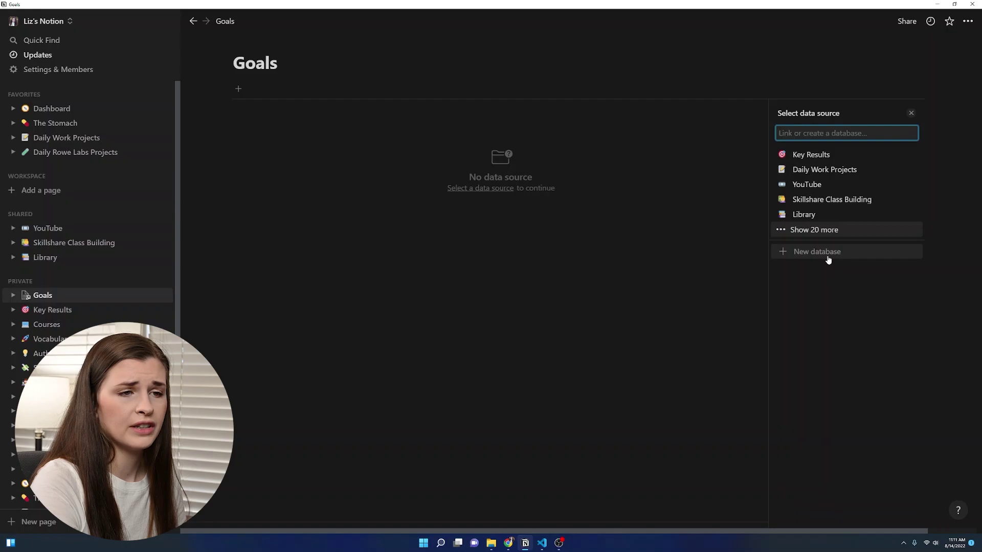
pyautogui.click(828, 252)
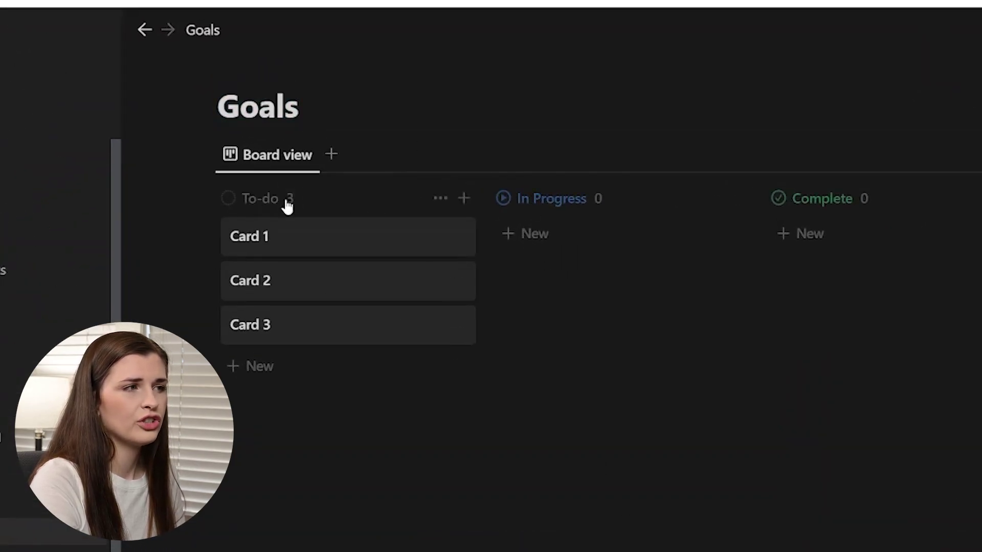
pyautogui.moveTo(326, 239); pyautogui.dragTo(379, 225)
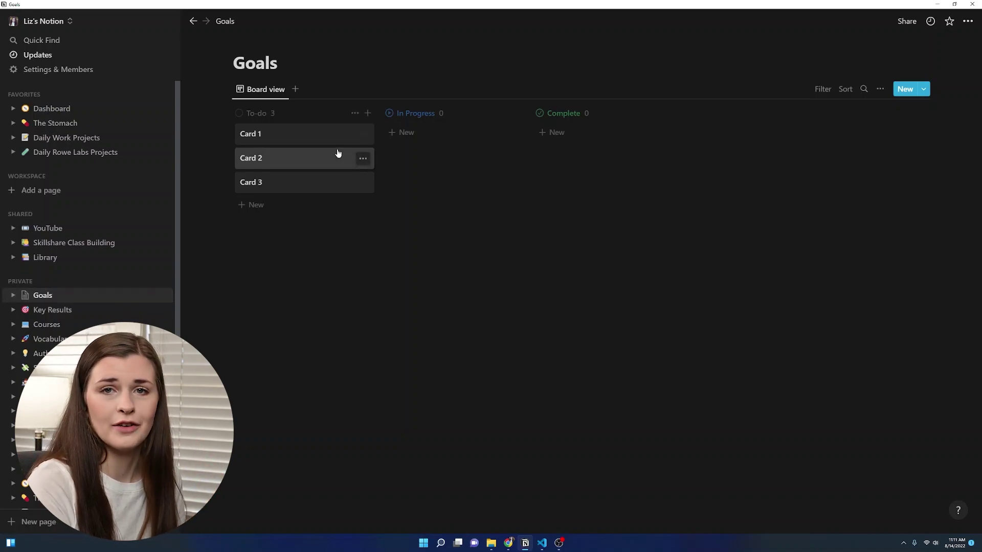
pyautogui.click(152, 296)
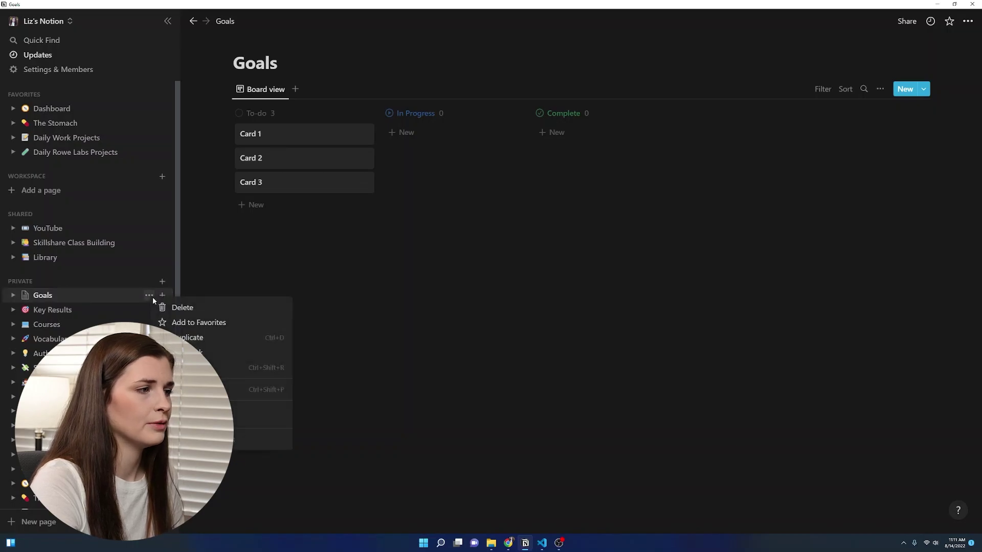
pyautogui.click(176, 307)
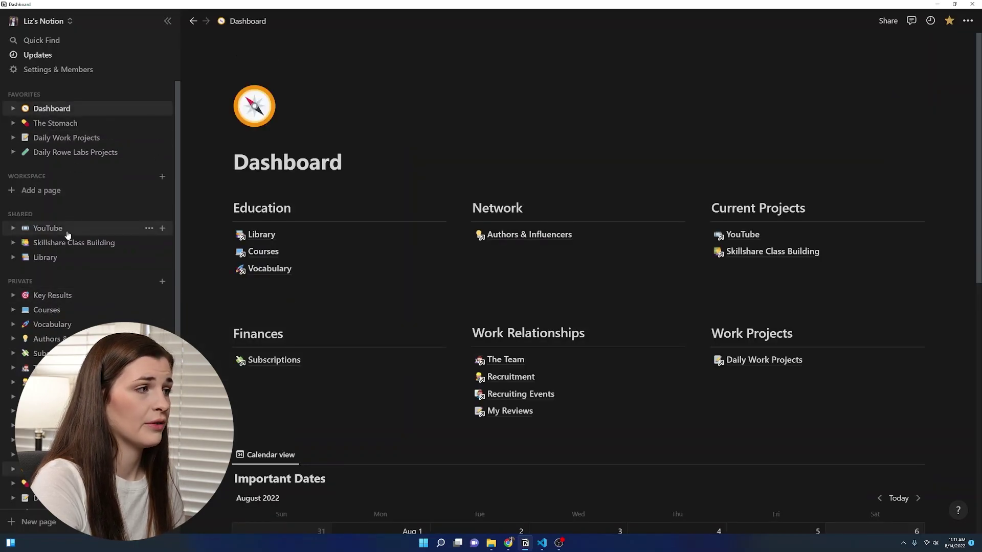
# Open the Clean up Range Template task and start adding a relation property, then cancel
pyautogui.click(56, 138)
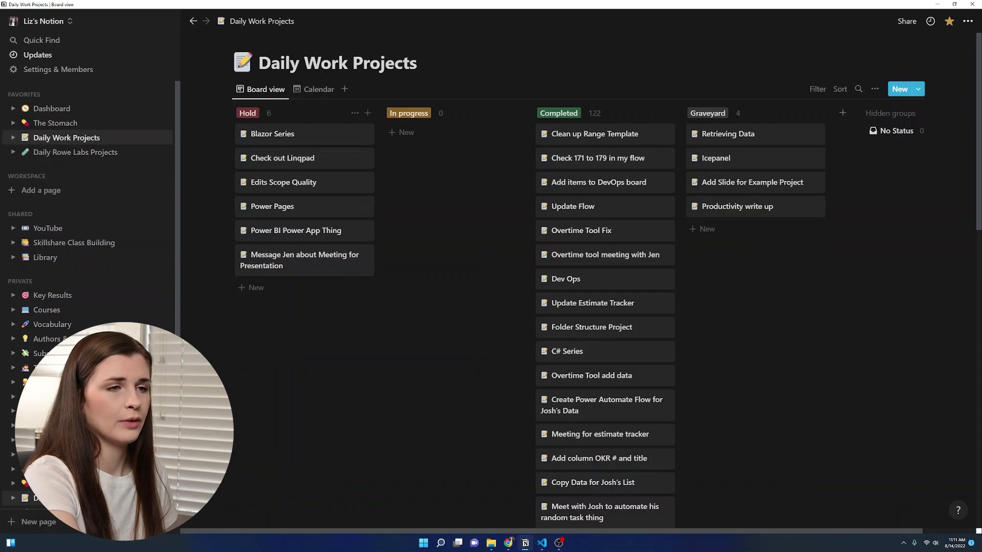
pyautogui.click(273, 143)
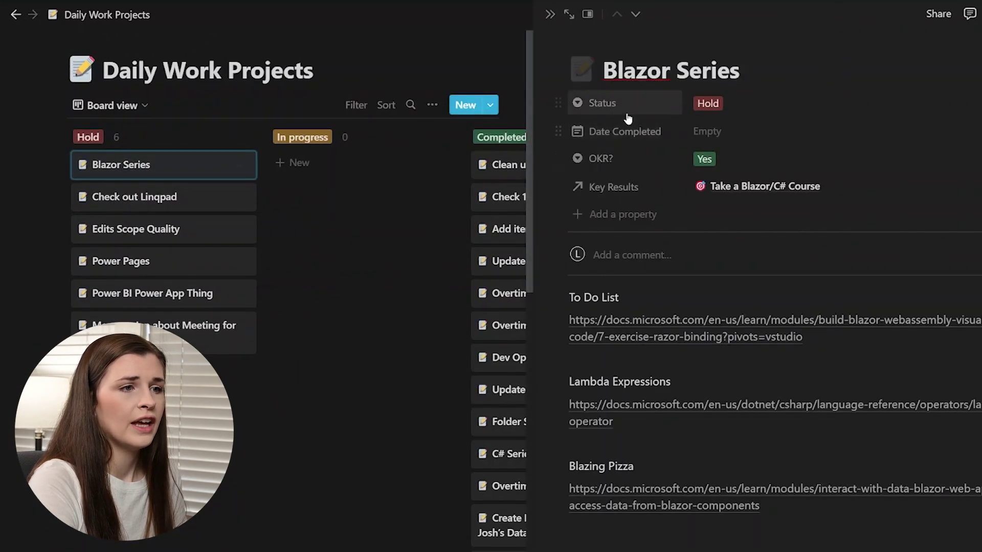
pyautogui.click(493, 164)
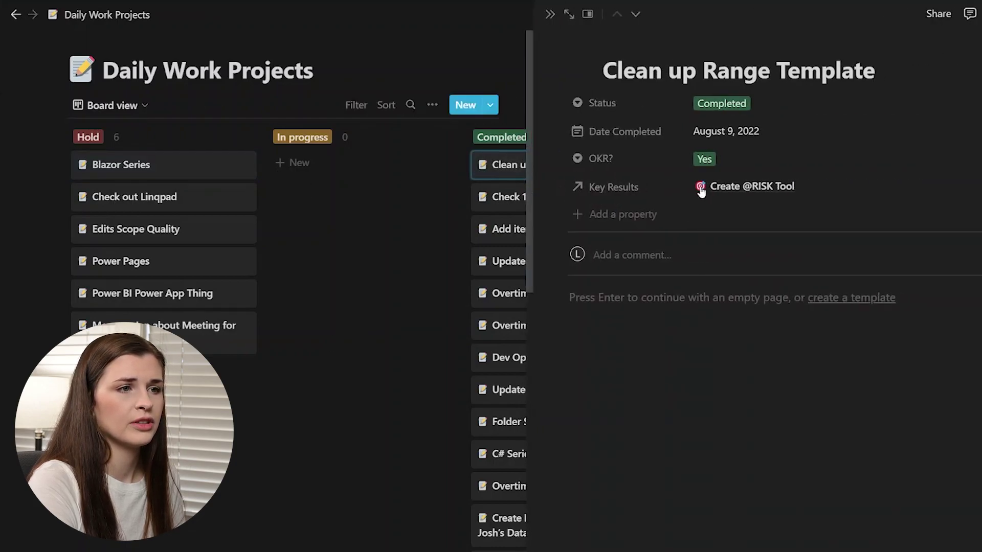
pyautogui.click(622, 216)
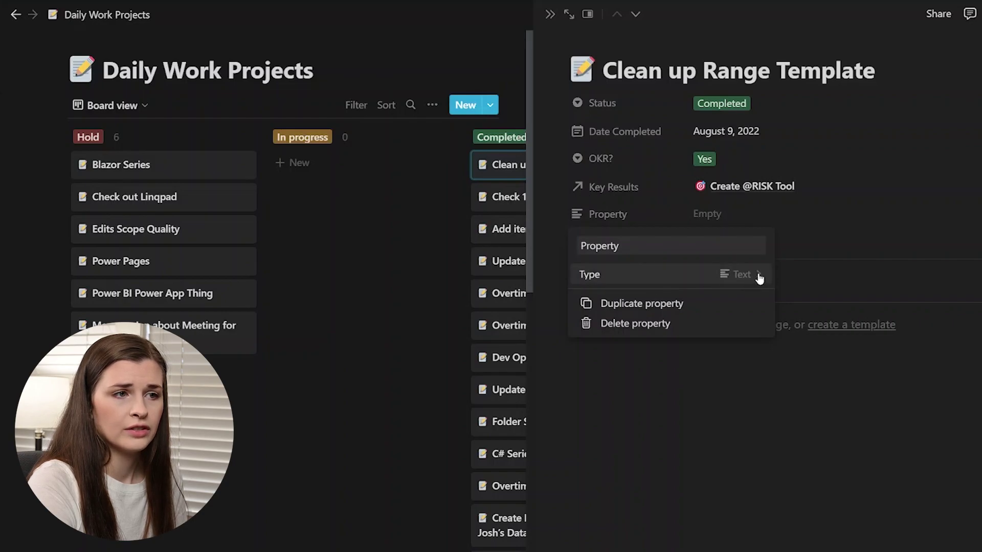
pyautogui.click(709, 280)
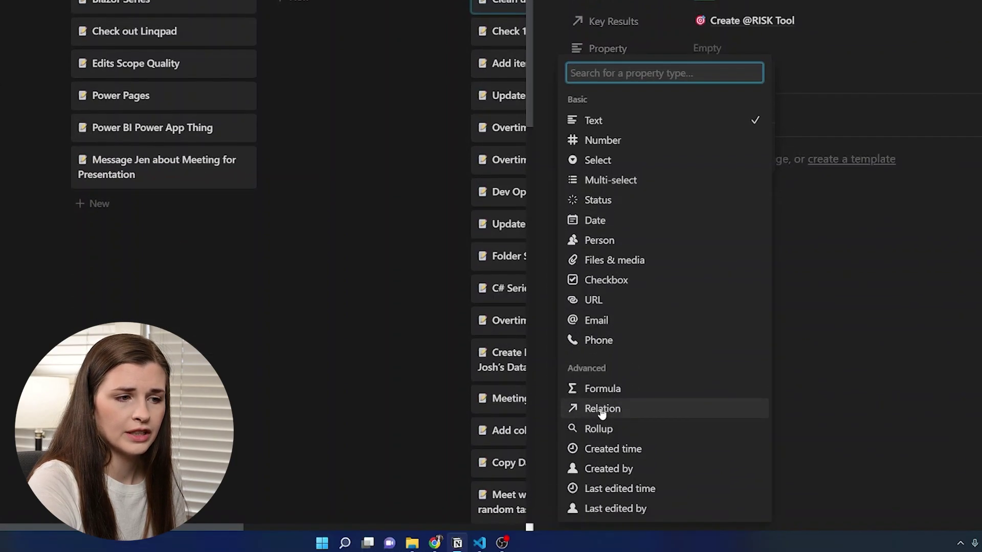
pyautogui.click(602, 411)
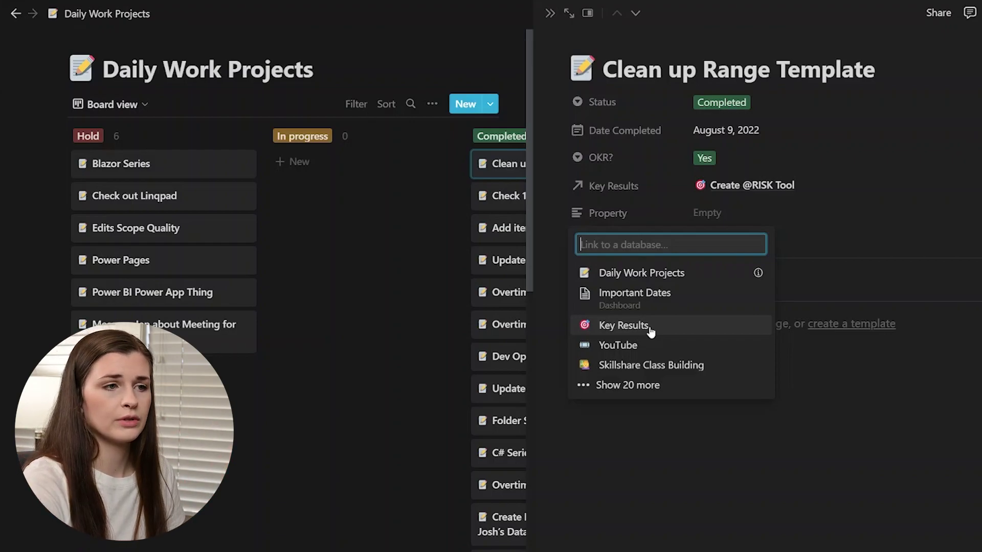
pyautogui.click(645, 195)
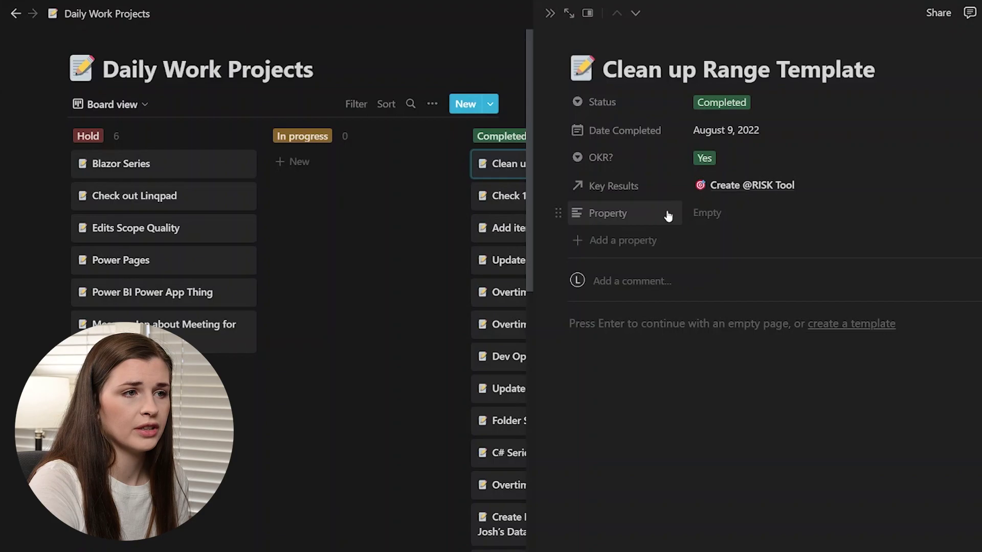
pyautogui.click(608, 213)
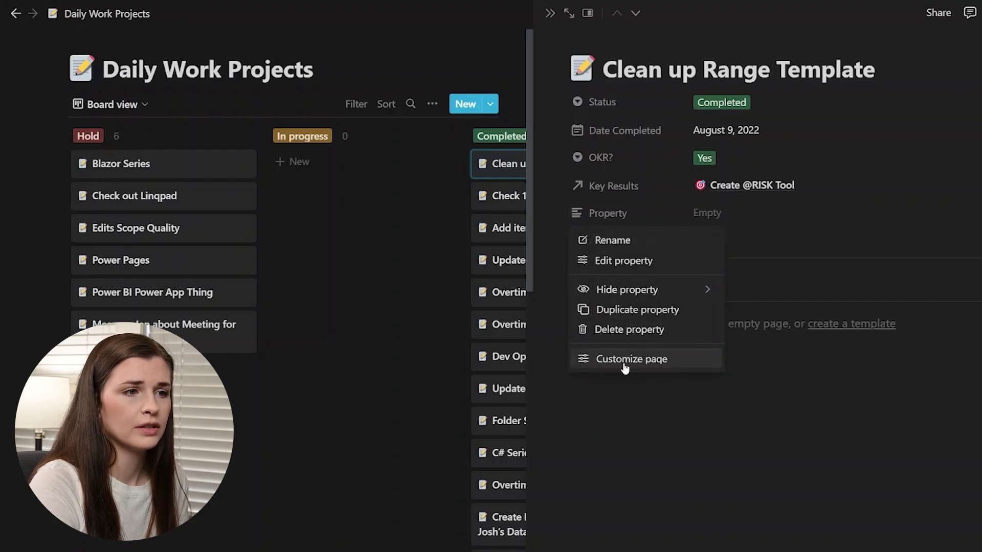
pyautogui.click(621, 330)
pyautogui.press('Return')
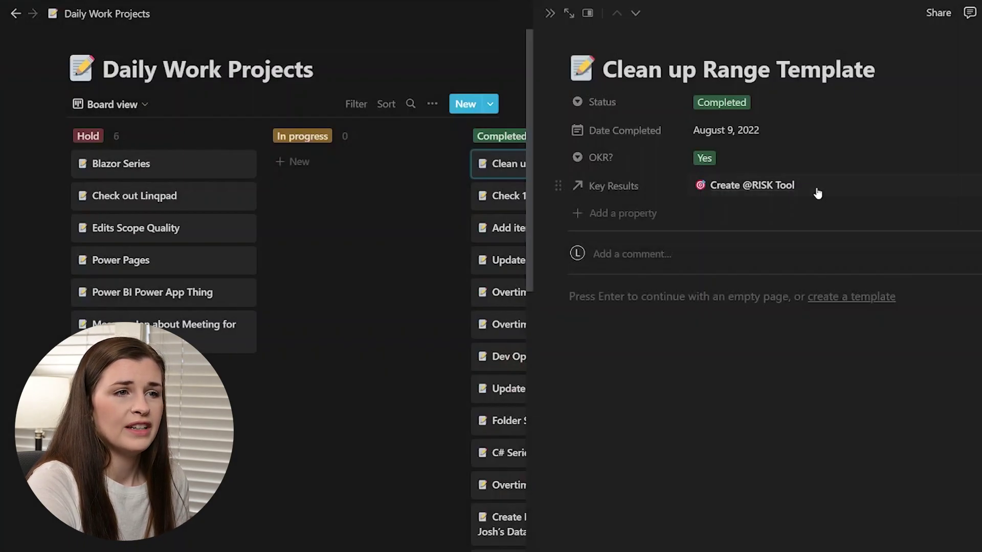
pyautogui.click(767, 185)
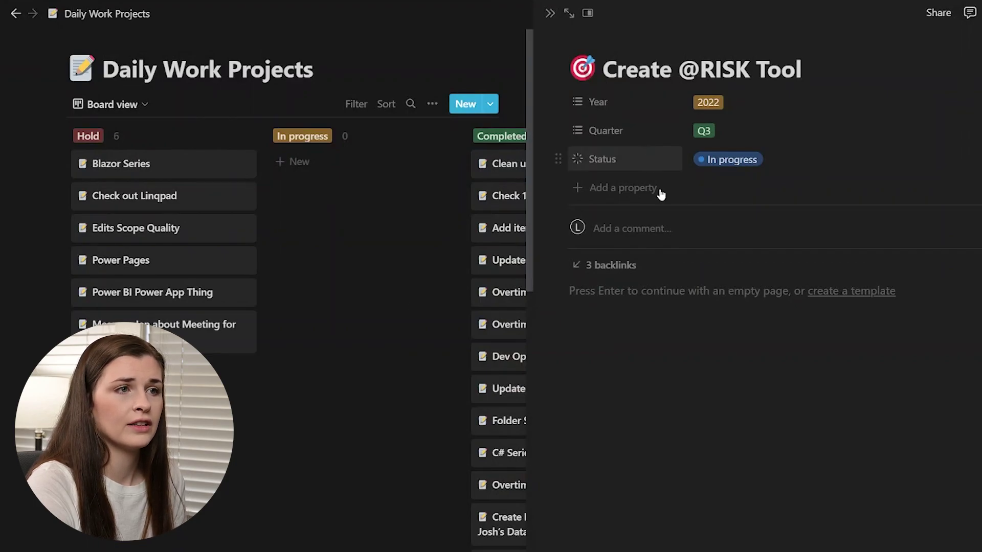
pyautogui.press('Escape')
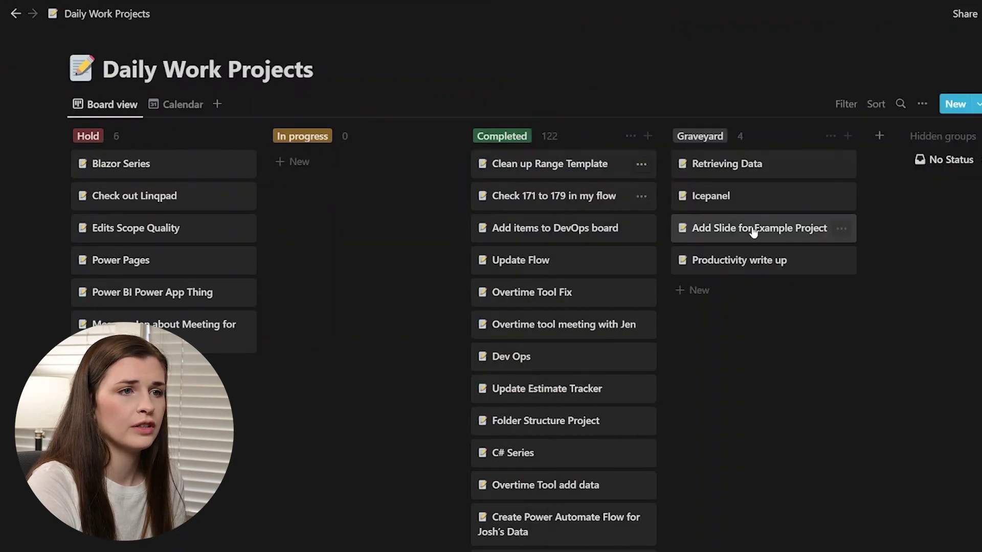
# Add a 'Task 1' card under In progress, then go to the Key Results database
pyautogui.click(554, 171)
pyautogui.click(307, 162)
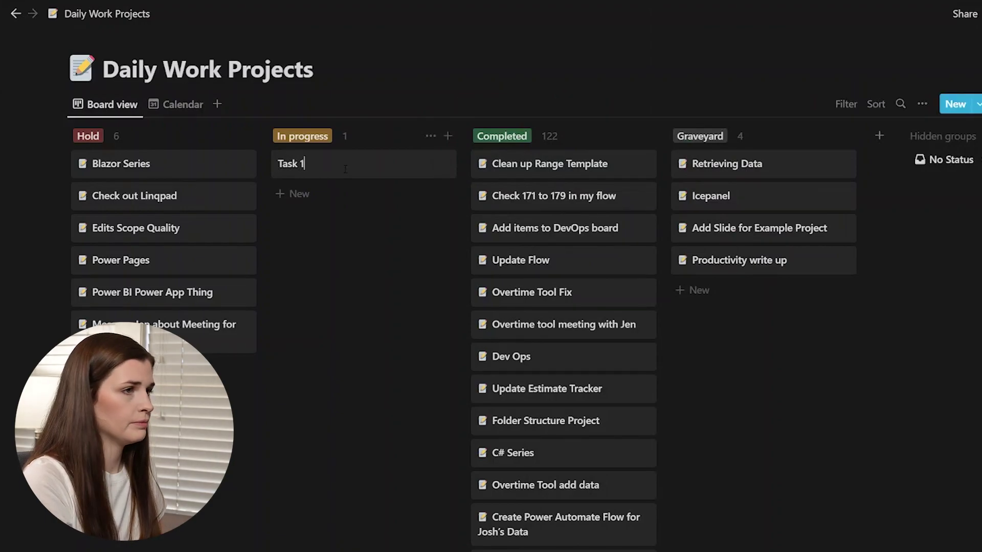
pyautogui.write('Task 1')
pyautogui.press('Return')
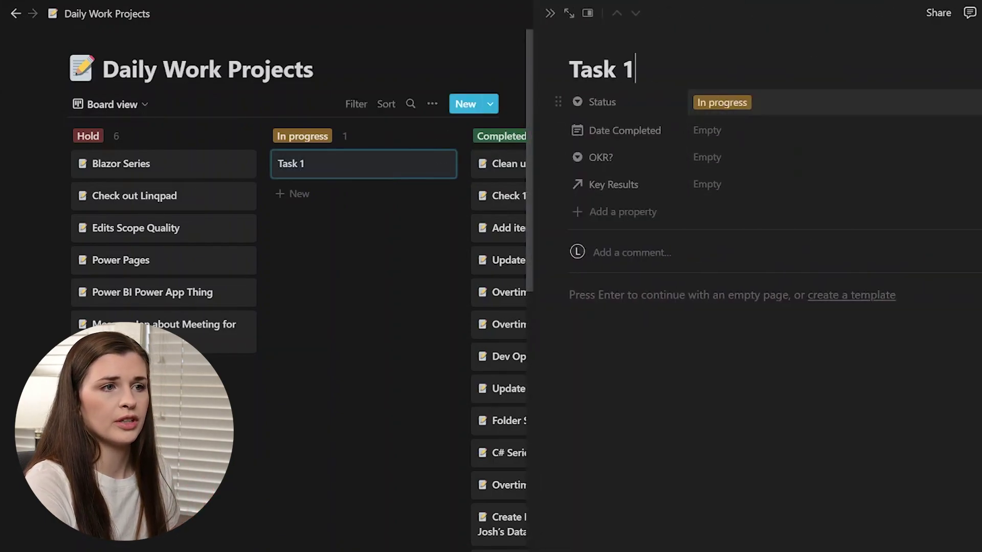
pyautogui.click(764, 190)
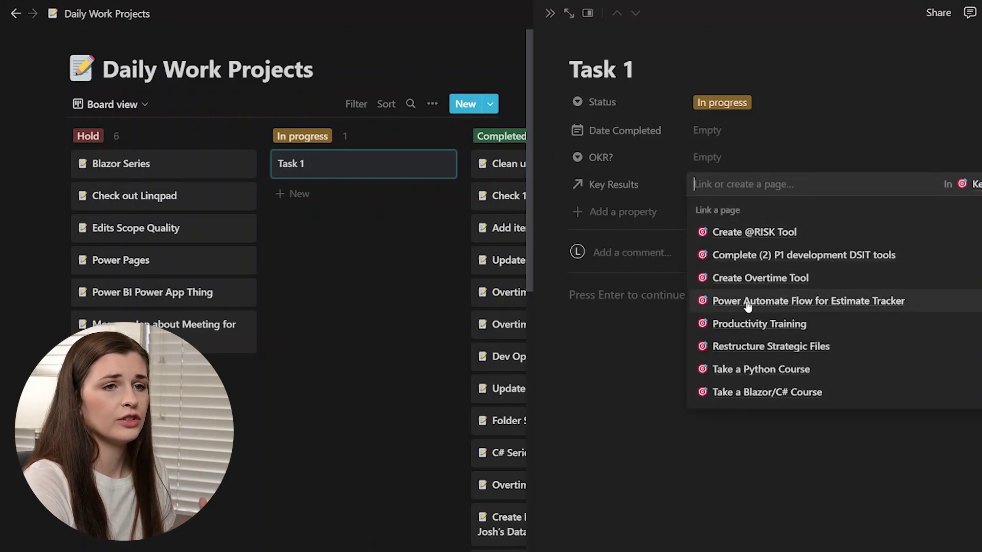
pyautogui.press('Escape')
pyautogui.press('Escape')
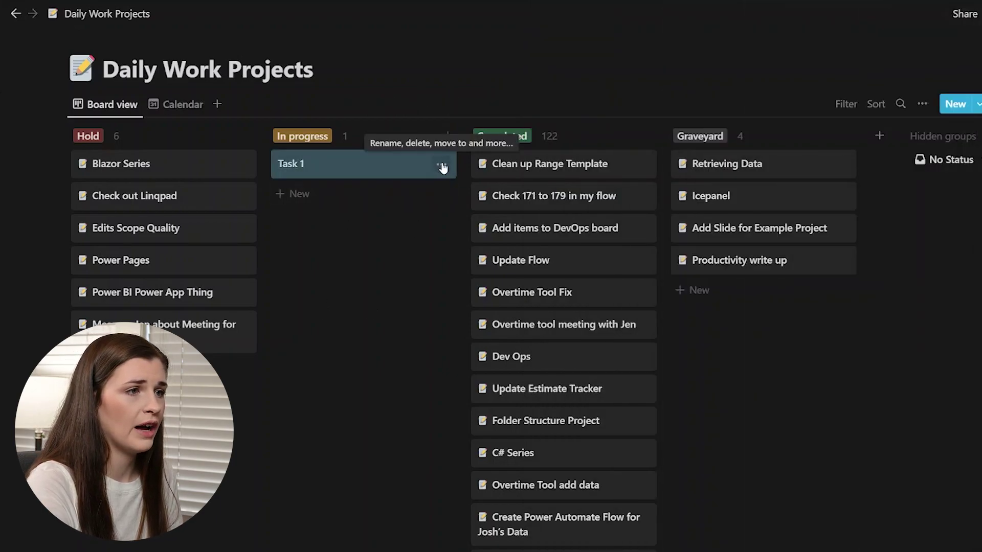
pyautogui.click(443, 167)
pyautogui.press('Escape')
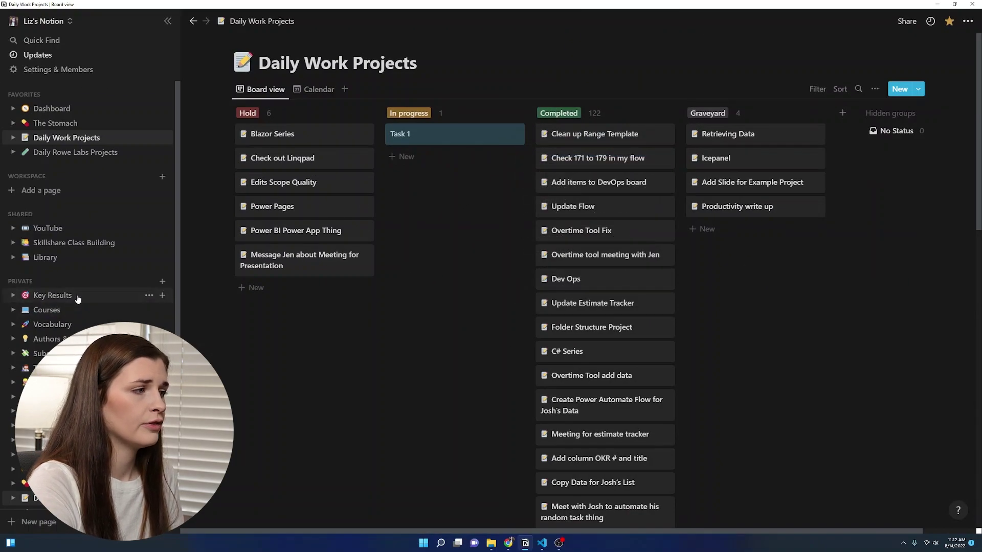
pyautogui.click(78, 298)
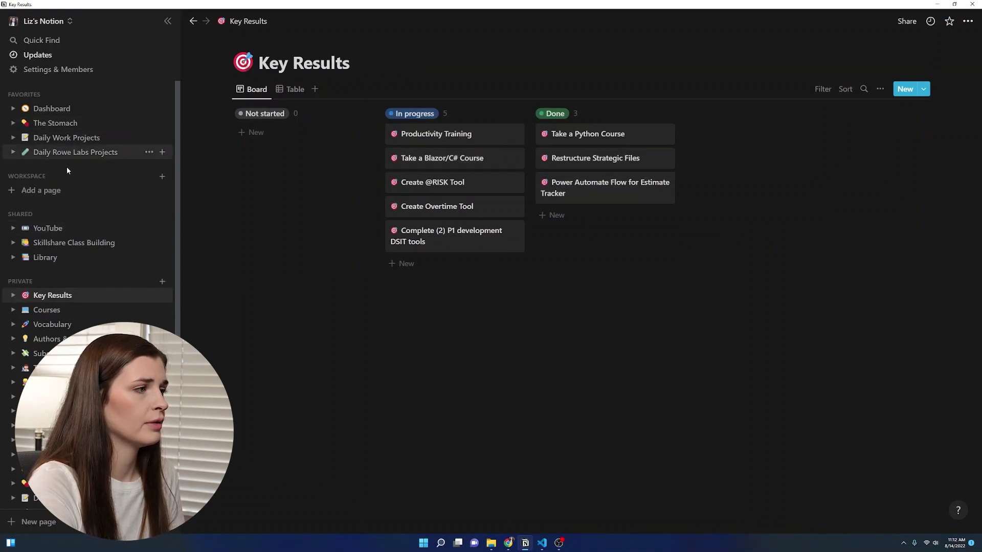
pyautogui.click(66, 138)
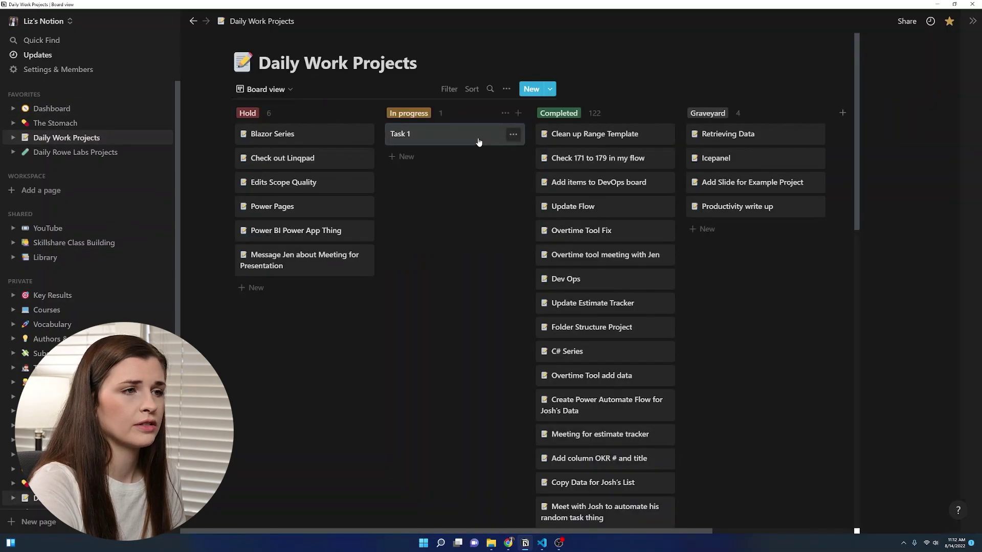
pyautogui.click(479, 142)
pyautogui.click(737, 151)
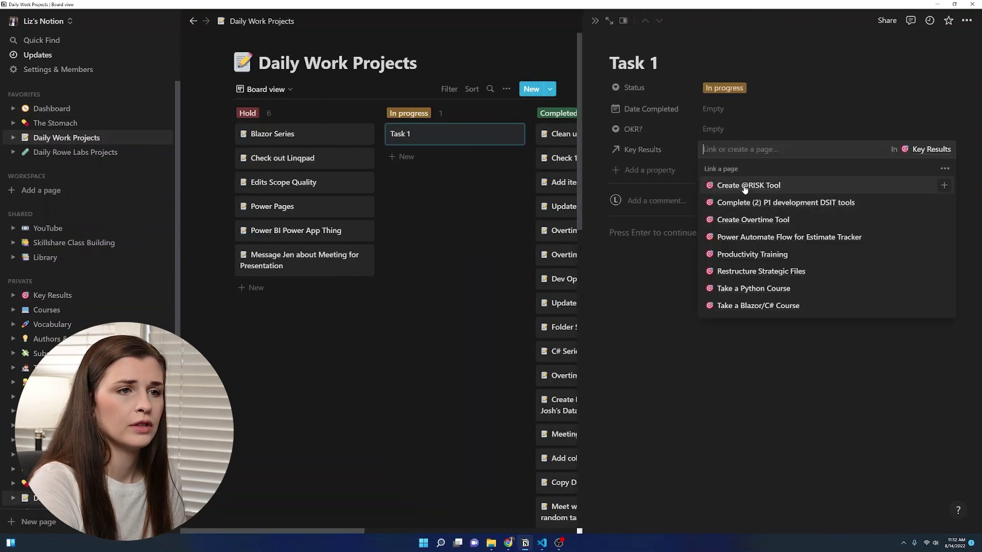
pyautogui.click(744, 187)
pyautogui.click(399, 309)
pyautogui.click(51, 296)
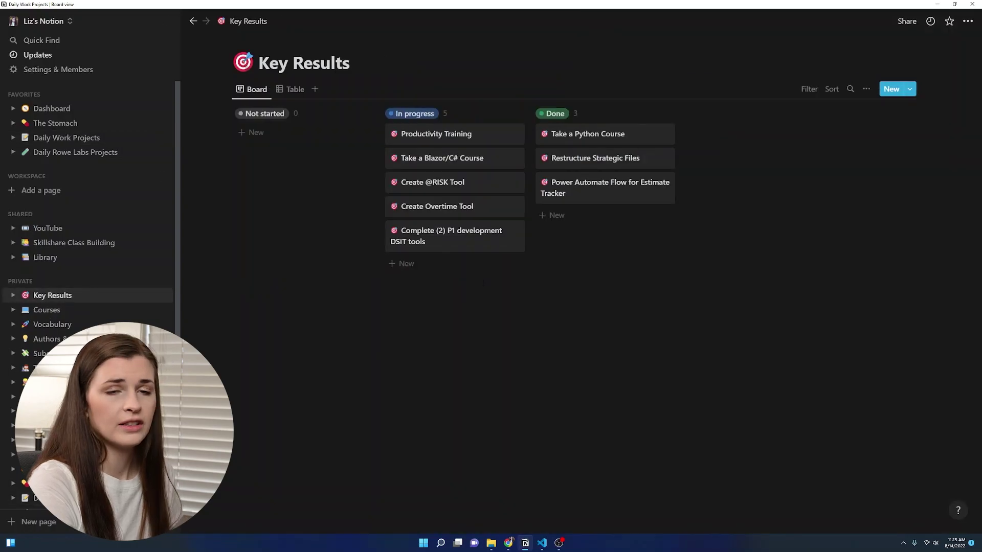
pyautogui.click(448, 191)
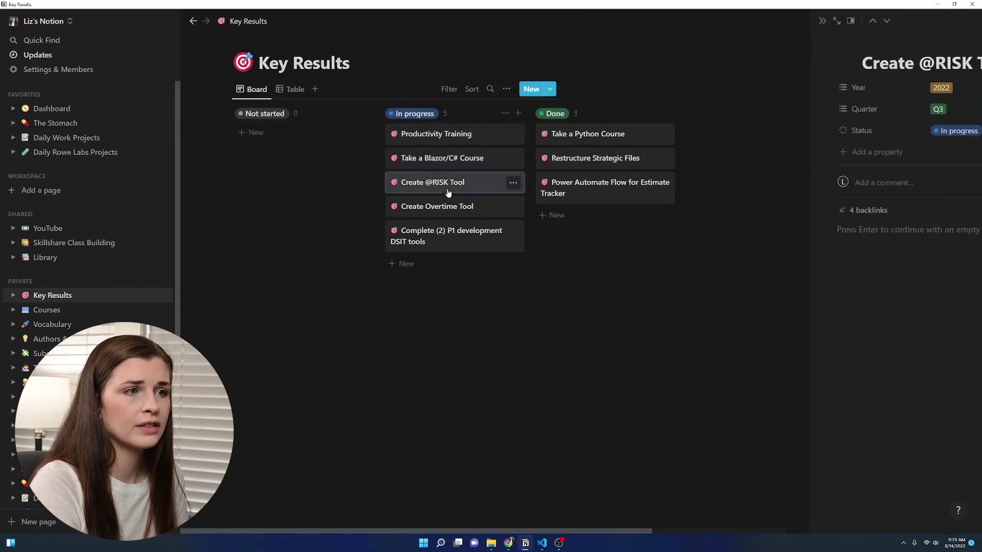
pyautogui.click(642, 210)
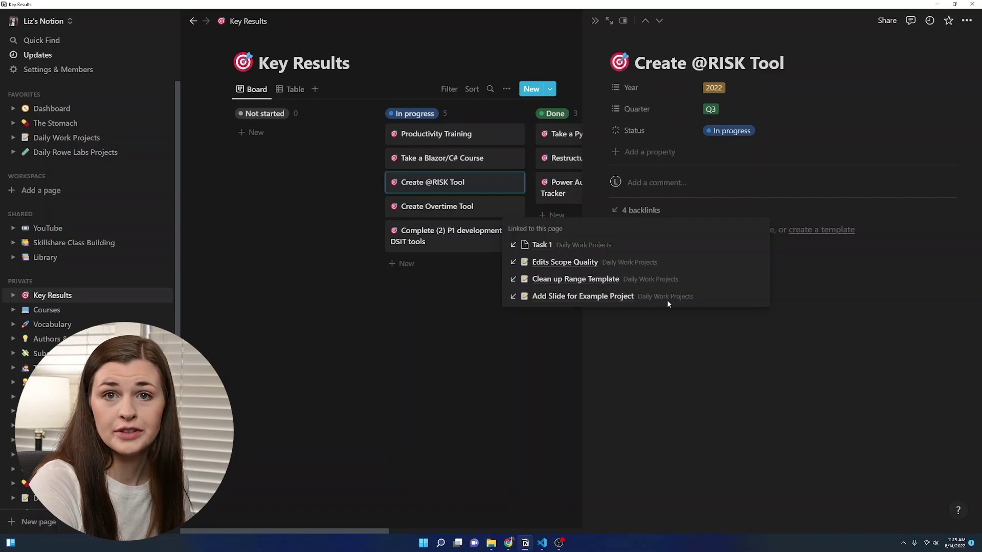
pyautogui.click(764, 379)
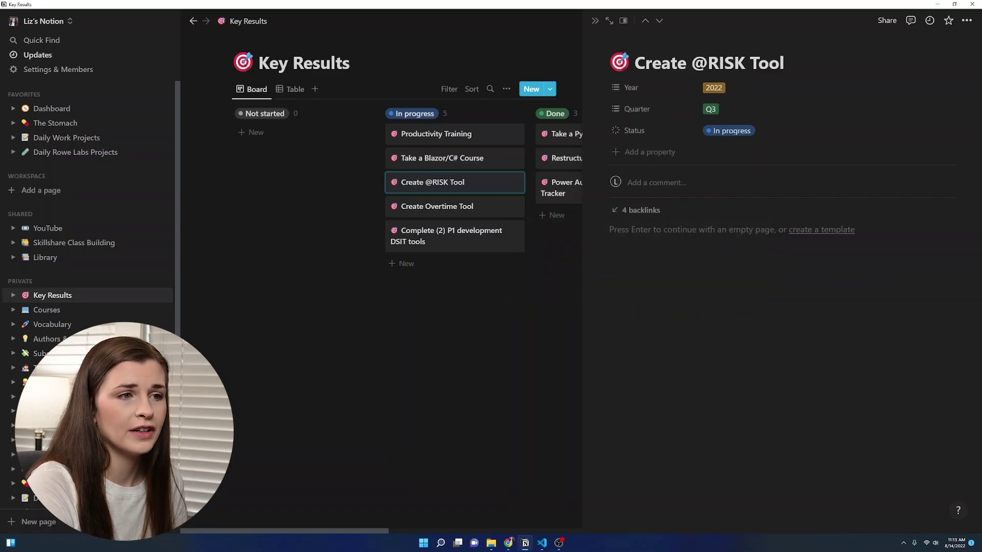
pyautogui.click(493, 293)
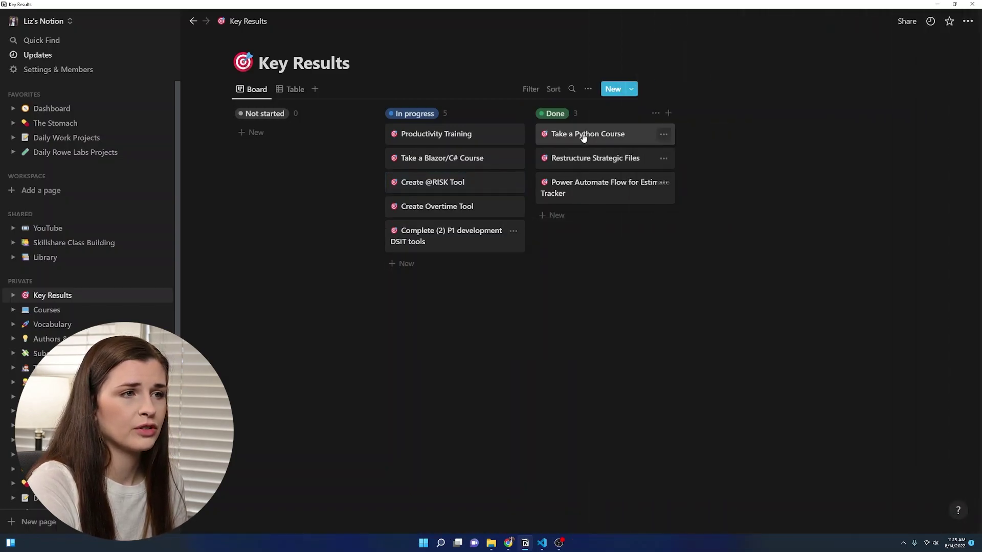
pyautogui.click(558, 133)
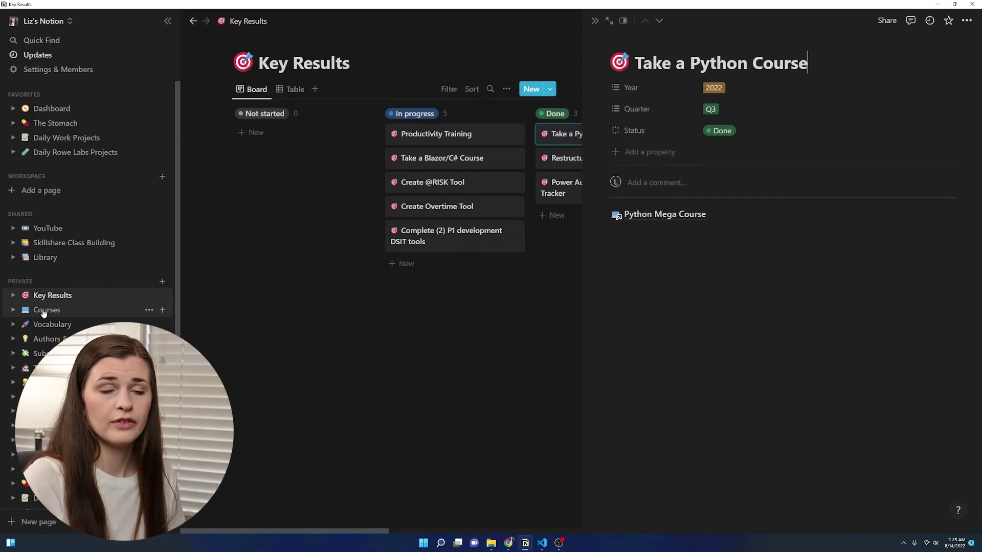
pyautogui.click(462, 330)
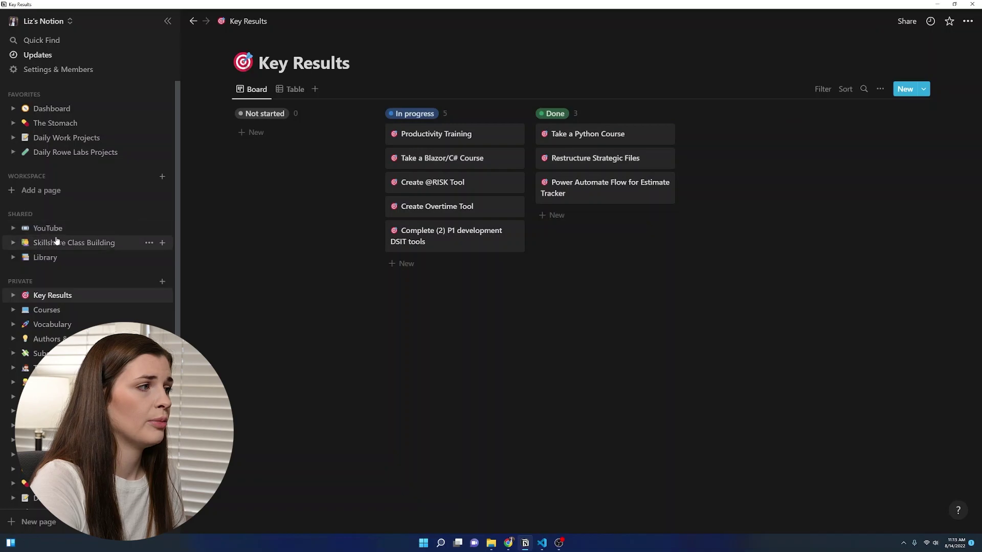
pyautogui.click(52, 138)
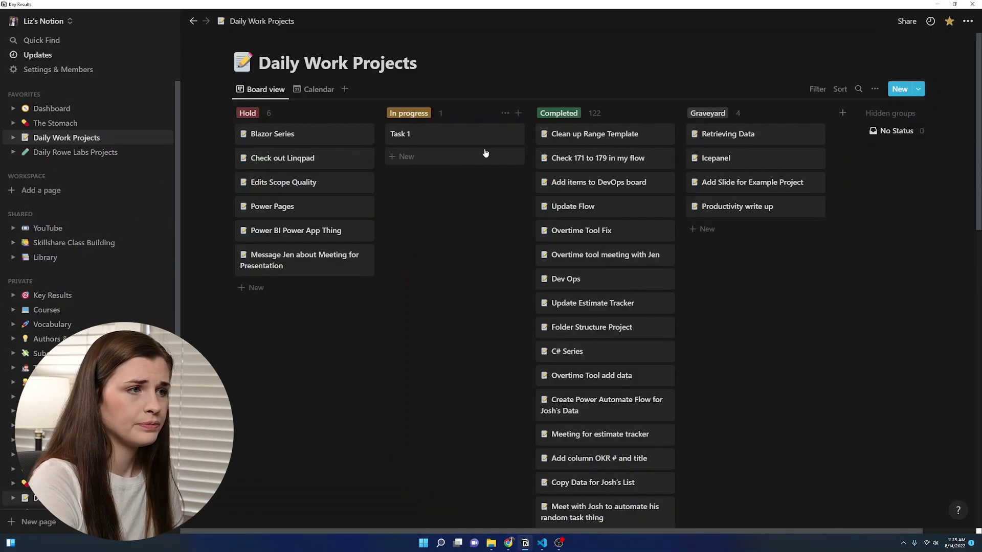
# Set Task 1's OKR? property to Yes
pyautogui.click(512, 135)
pyautogui.click(415, 137)
pyautogui.click(415, 137)
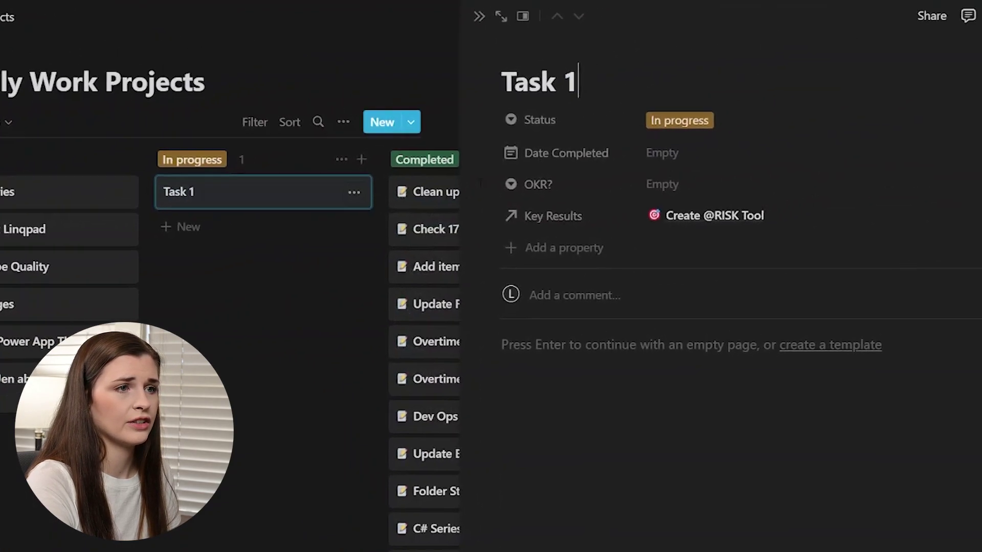
pyautogui.click(664, 188)
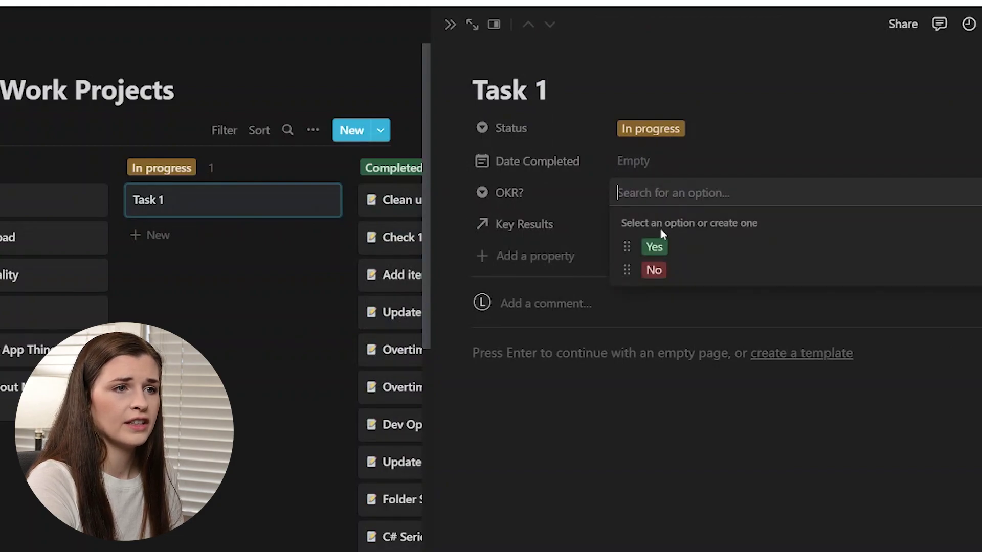
pyautogui.click(655, 247)
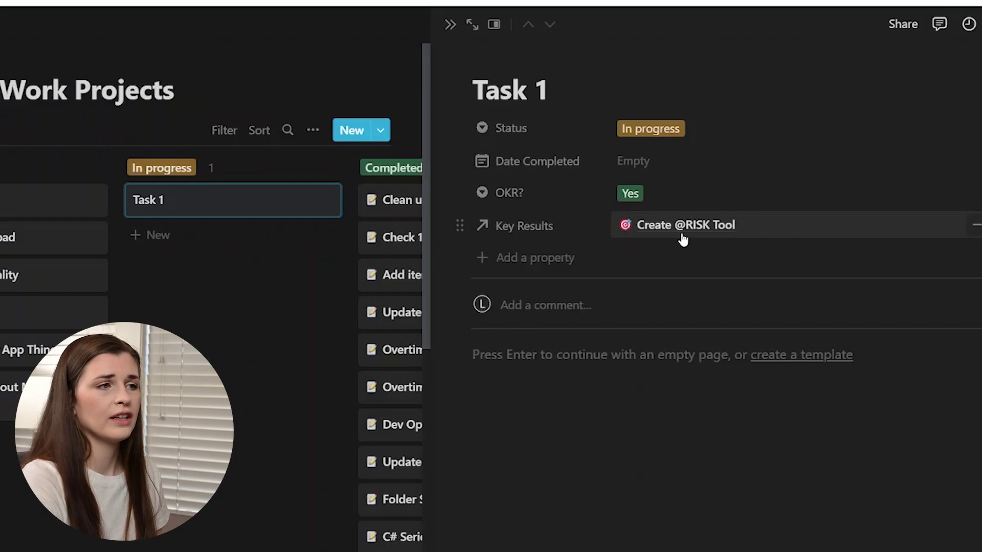
pyautogui.press('Escape')
# Delete the Task 1 card, then go to the Key Results database
pyautogui.click(513, 135)
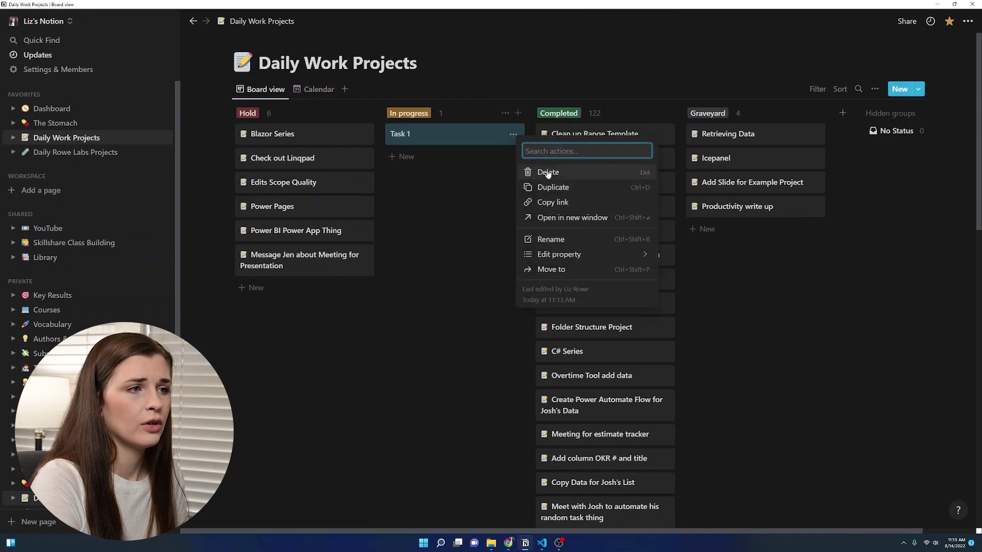
pyautogui.click(547, 173)
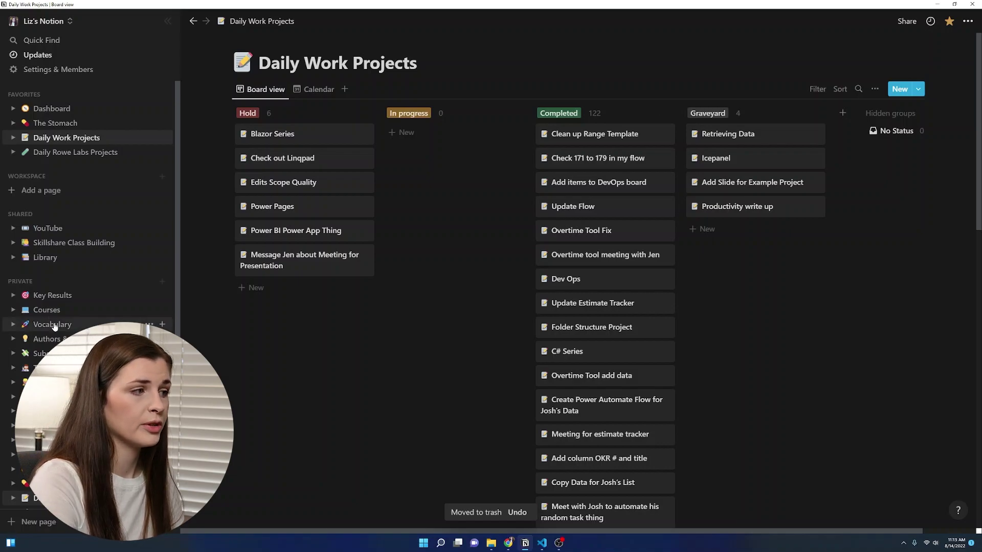
pyautogui.click(47, 297)
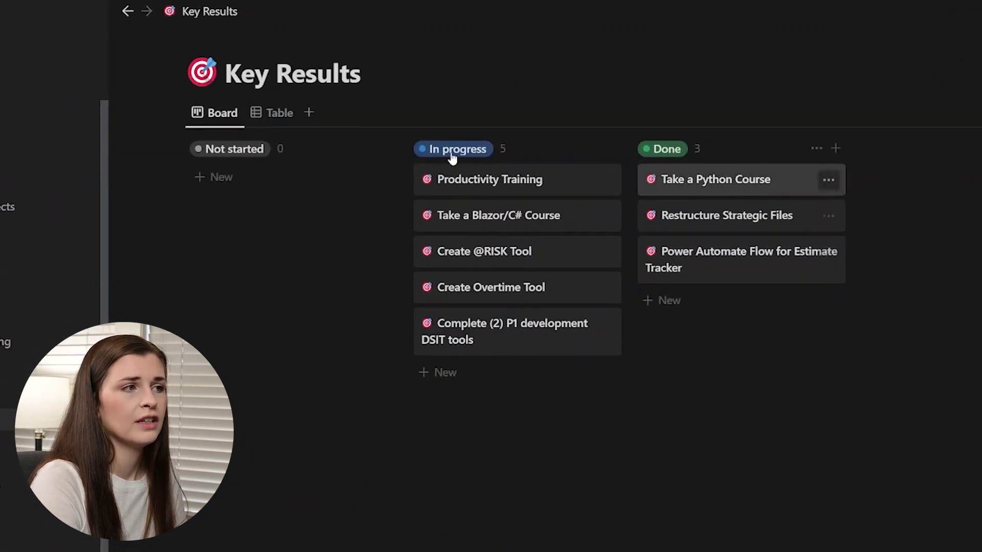
# Switch to the Table view, add an extra view, then delete that extra view
pyautogui.click(276, 113)
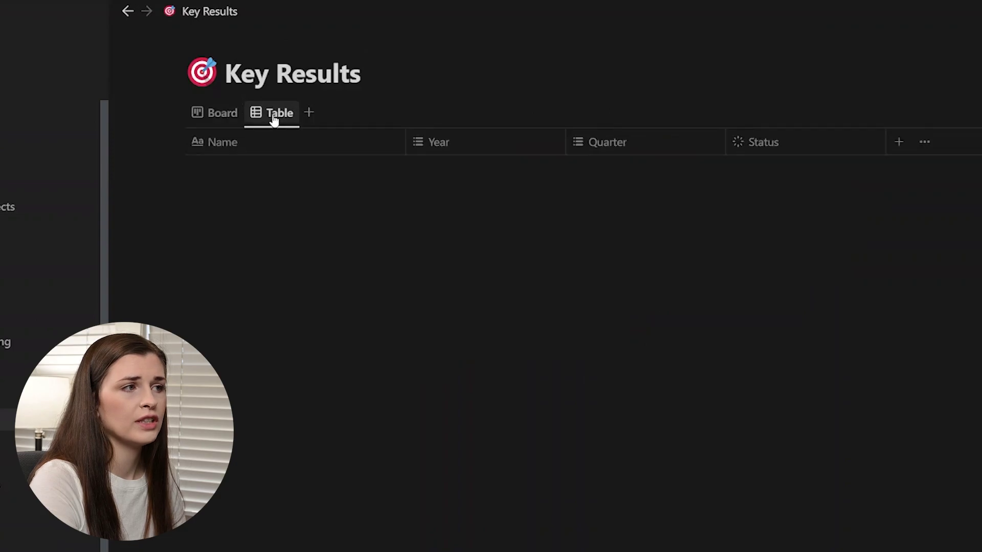
pyautogui.click(309, 113)
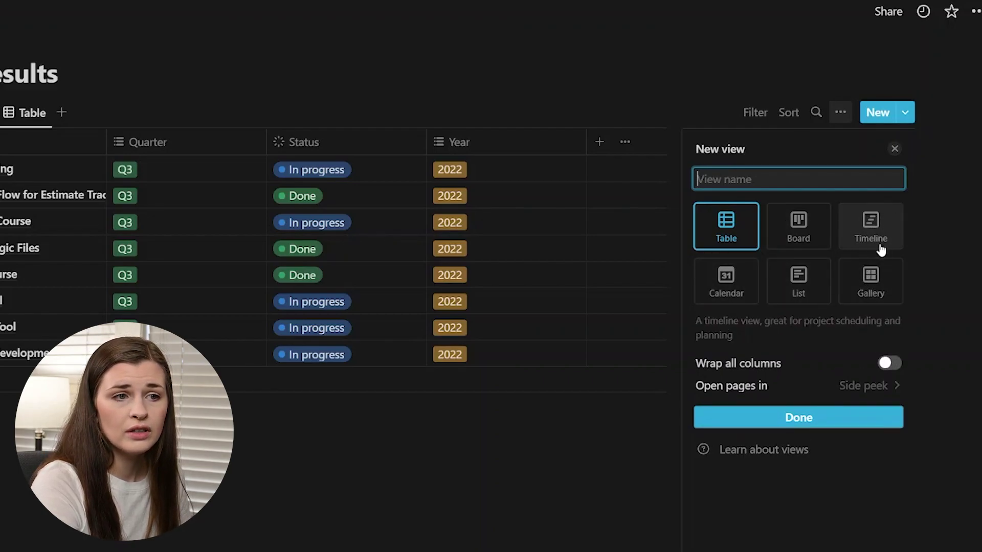
pyautogui.click(894, 149)
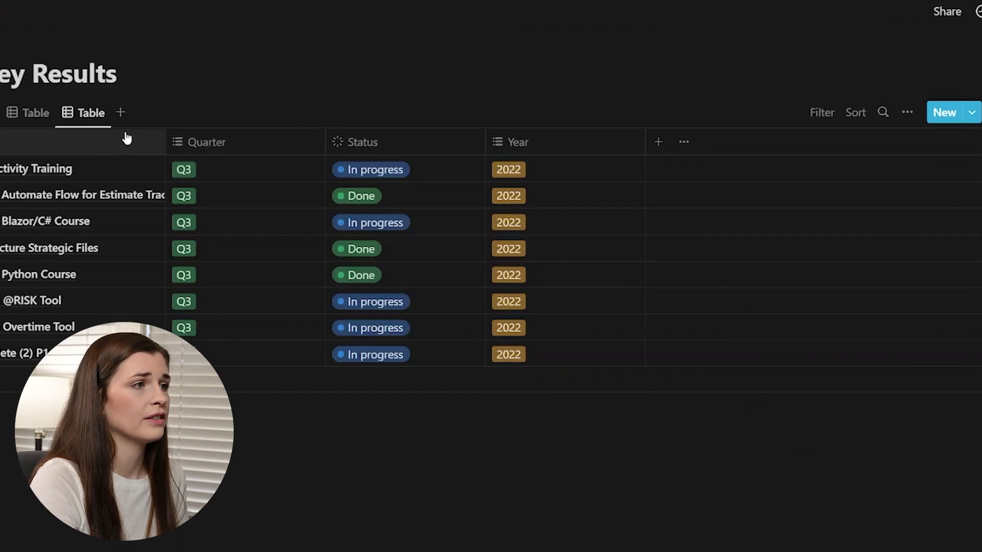
pyautogui.click(23, 113)
pyautogui.click(366, 252)
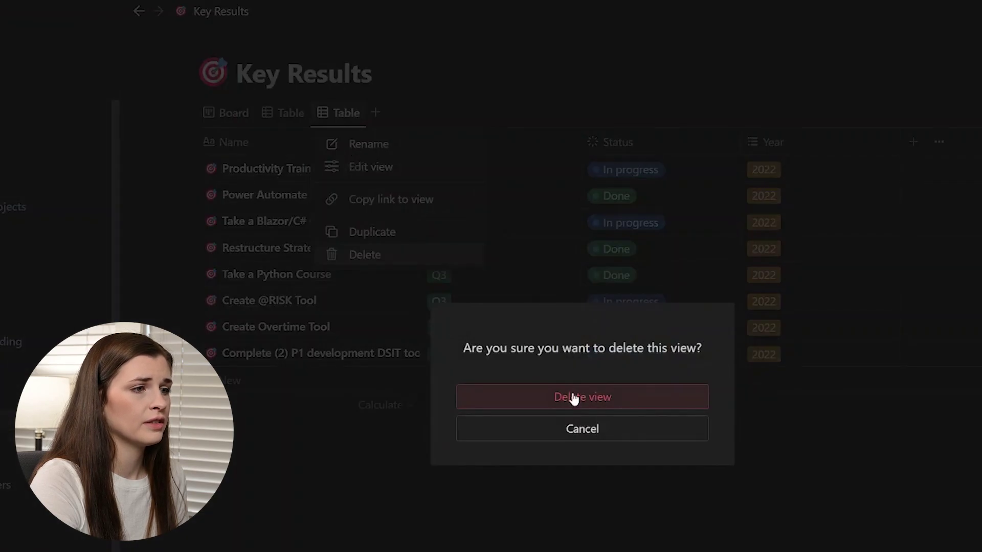
pyautogui.click(572, 397)
# Flip between Board and Table, leaving the goals shown as a table
pyautogui.click(279, 113)
pyautogui.click(223, 115)
pyautogui.click(280, 114)
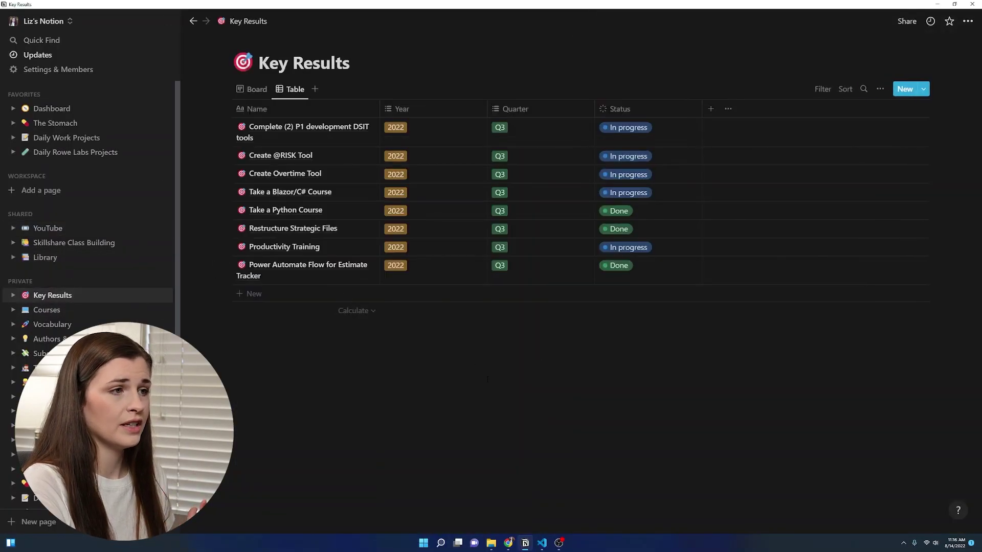
# Switch Key Results to the Board view and open the Take a Python Course goal in side peek
pyautogui.click(254, 89)
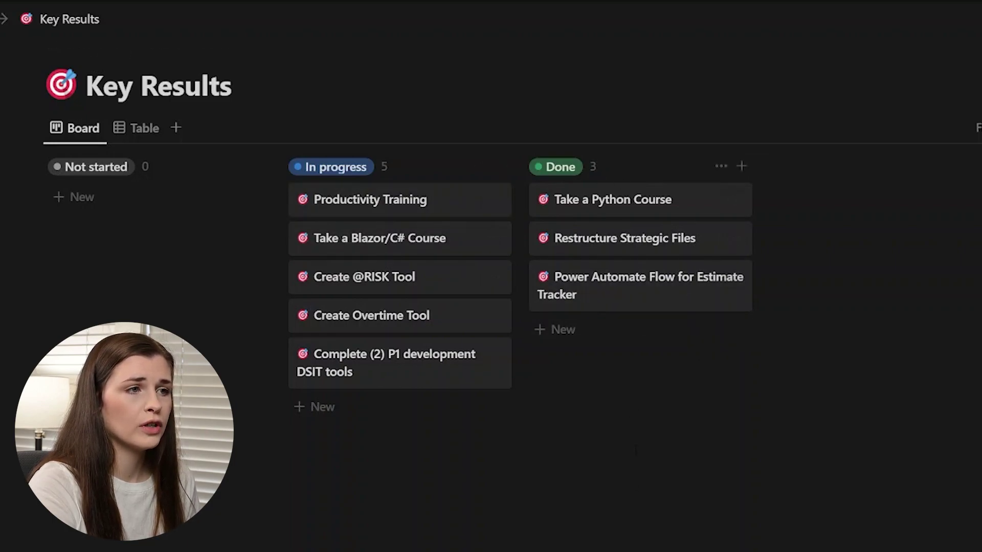
pyautogui.click(605, 204)
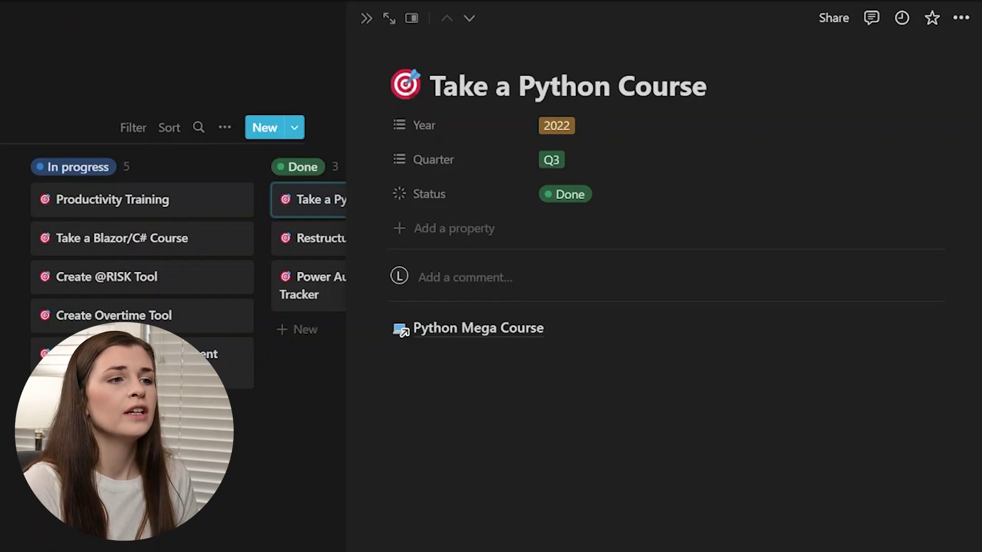
# Scroll through the linked Python Mega Course notes page, then return to the Key Results board
pyautogui.click(517, 332)
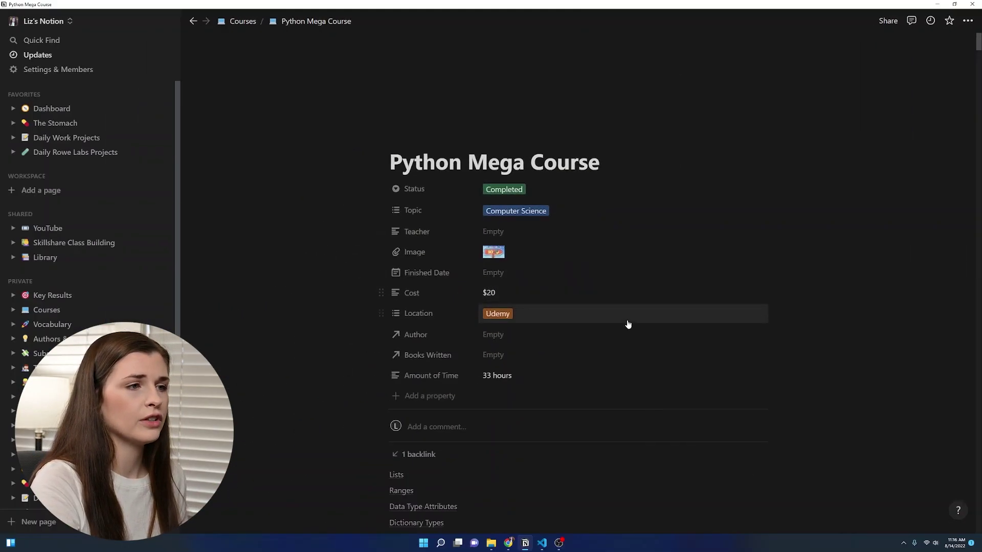
pyautogui.scroll(-2, 628, 324)
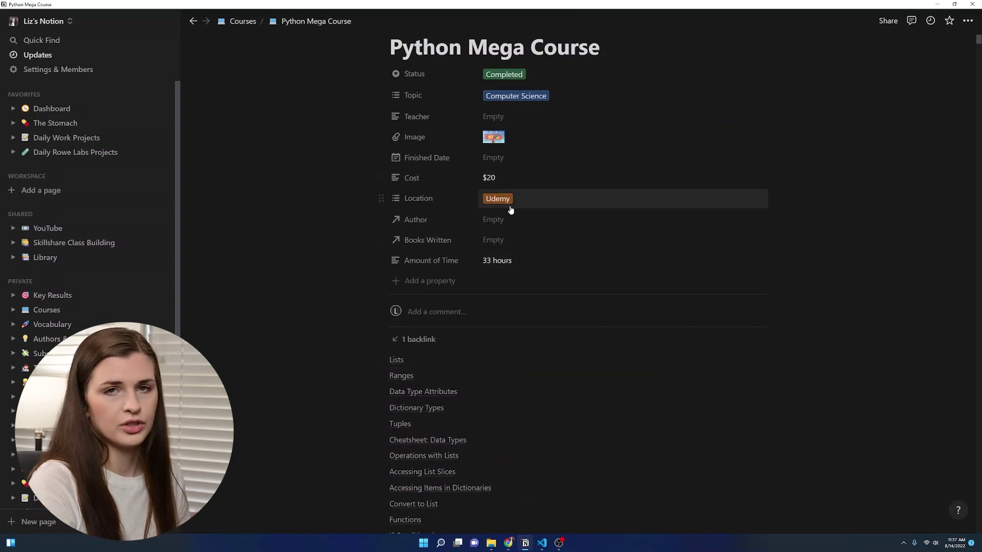
pyautogui.scroll(-20, 548, 217)
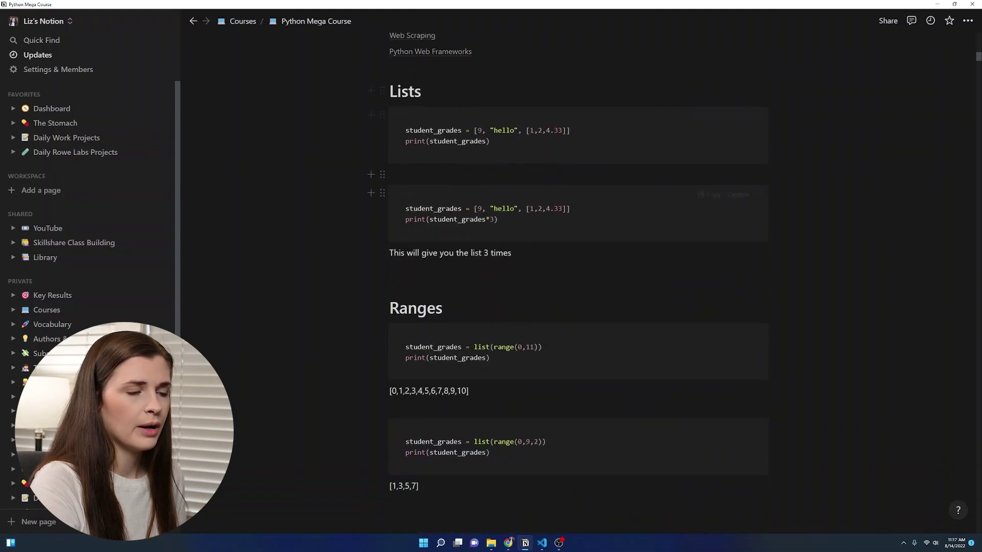
pyautogui.scroll(-4, 505, 323)
pyautogui.scroll(-4, 504, 323)
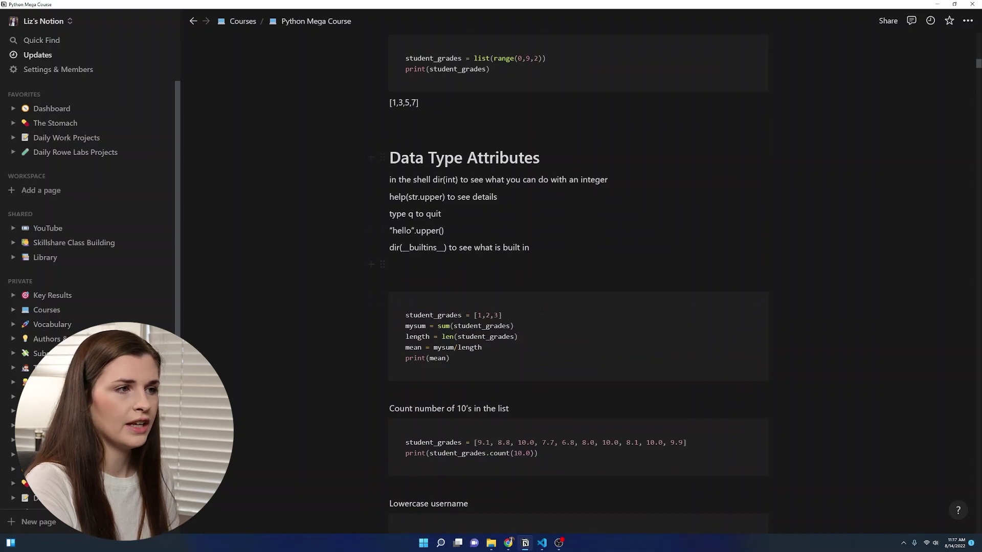
pyautogui.scroll(-4, 542, 307)
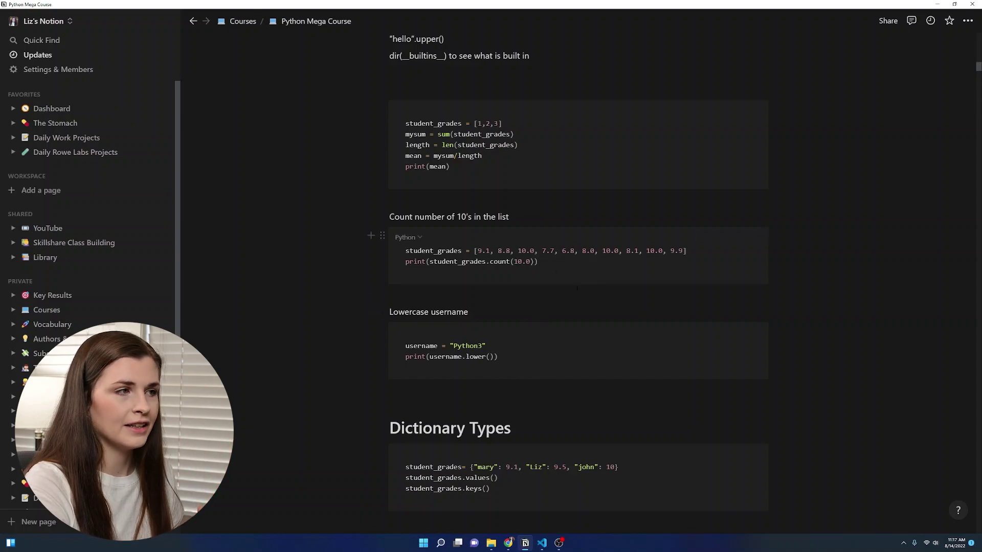
pyautogui.click(49, 295)
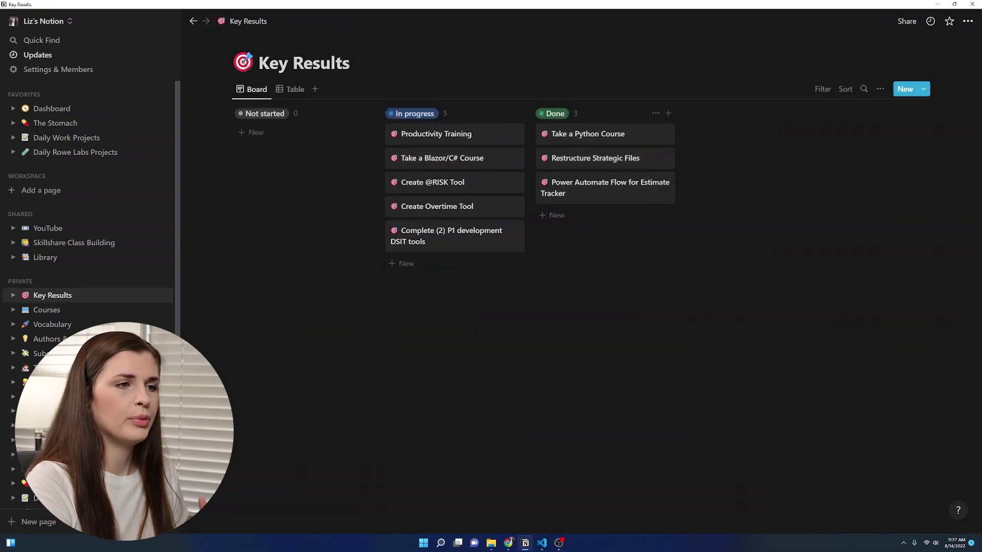
# Go through Courses to the Library page showing book cards like How to Change and Think Again
pyautogui.click(70, 310)
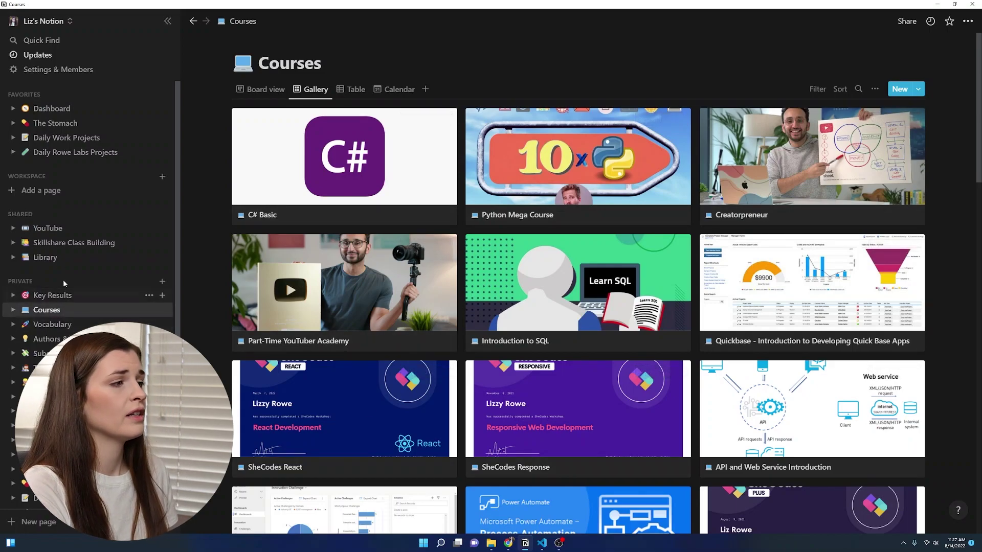
pyautogui.click(60, 263)
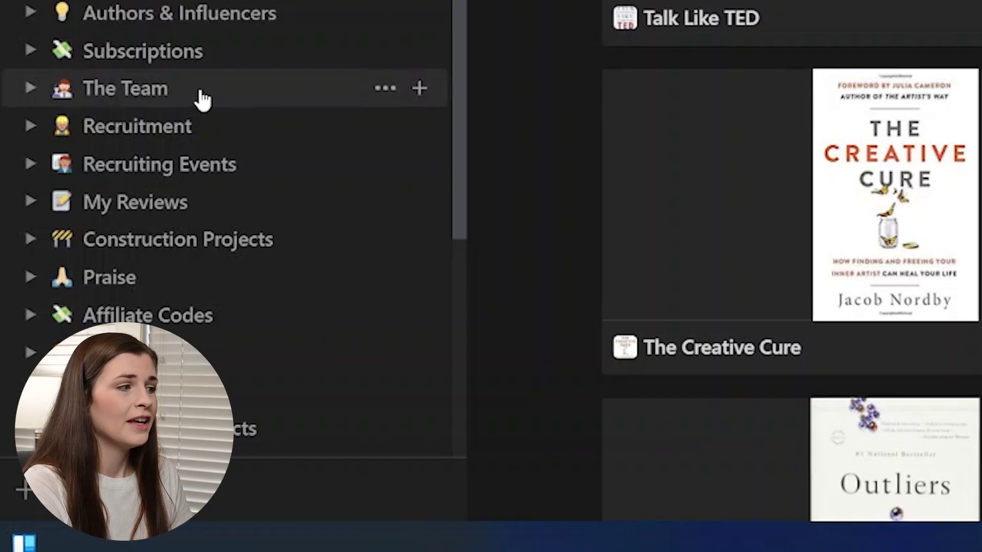
# View the Praise page, enlarging the vice president's praise email and scrolling past the boss's quote
pyautogui.click(200, 289)
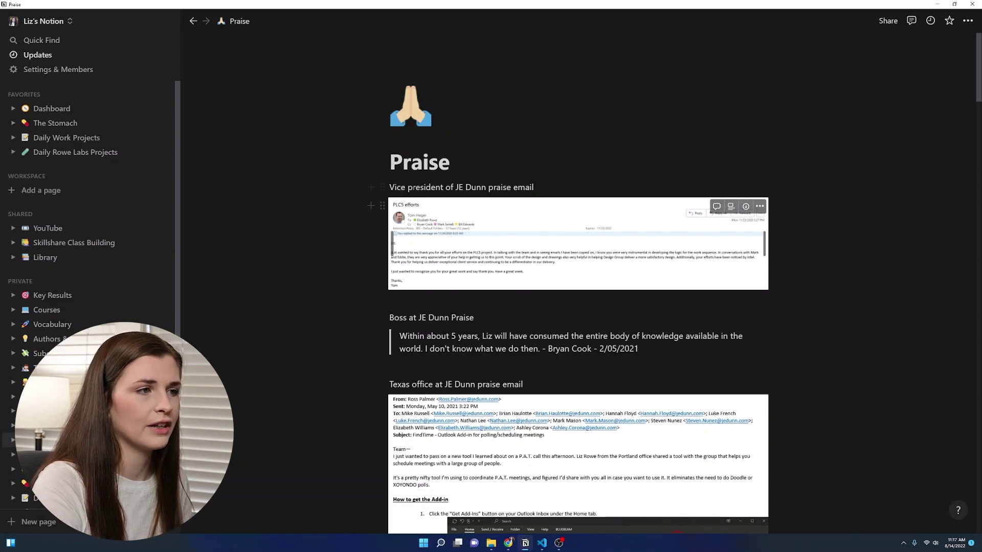
pyautogui.click(559, 271)
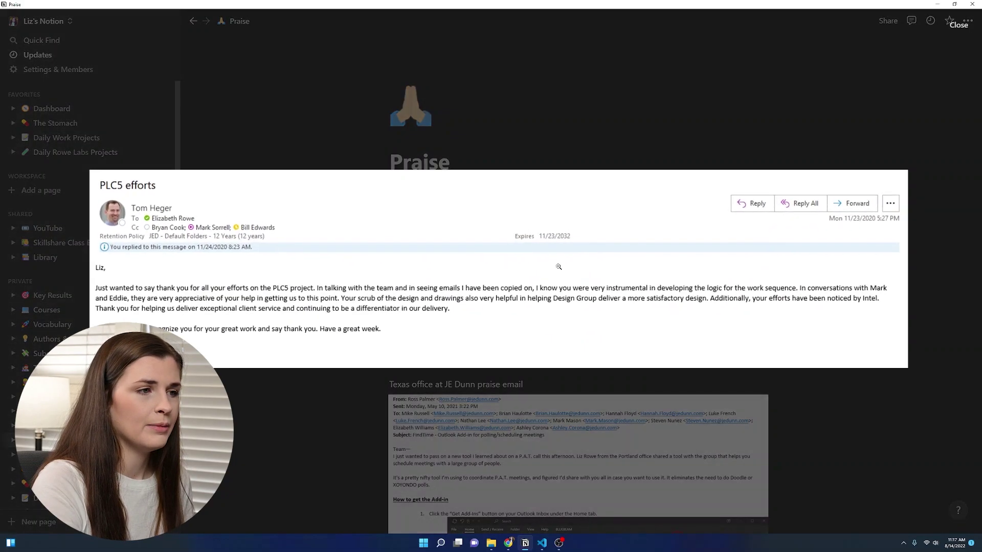
pyautogui.click(274, 422)
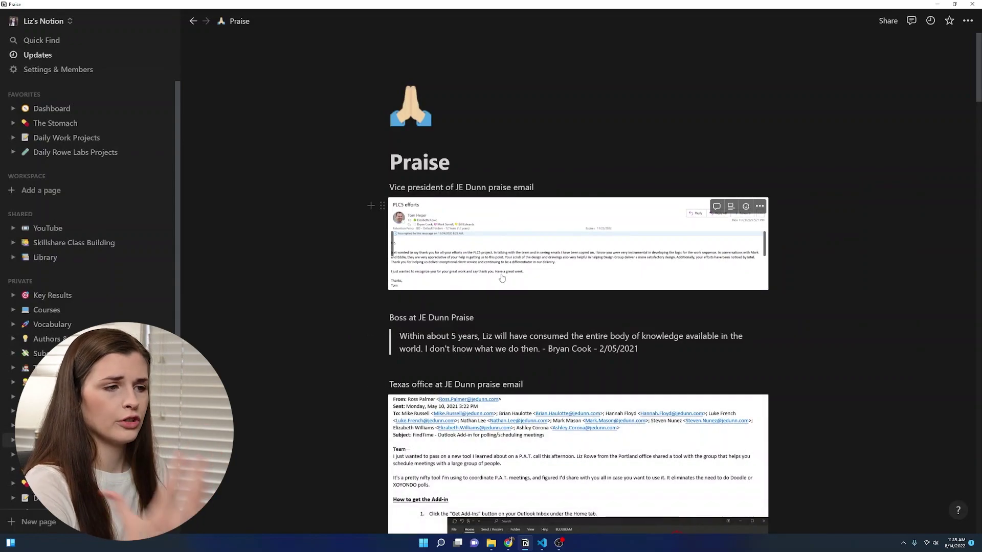
pyautogui.moveTo(716, 358); pyautogui.dragTo(399, 336)
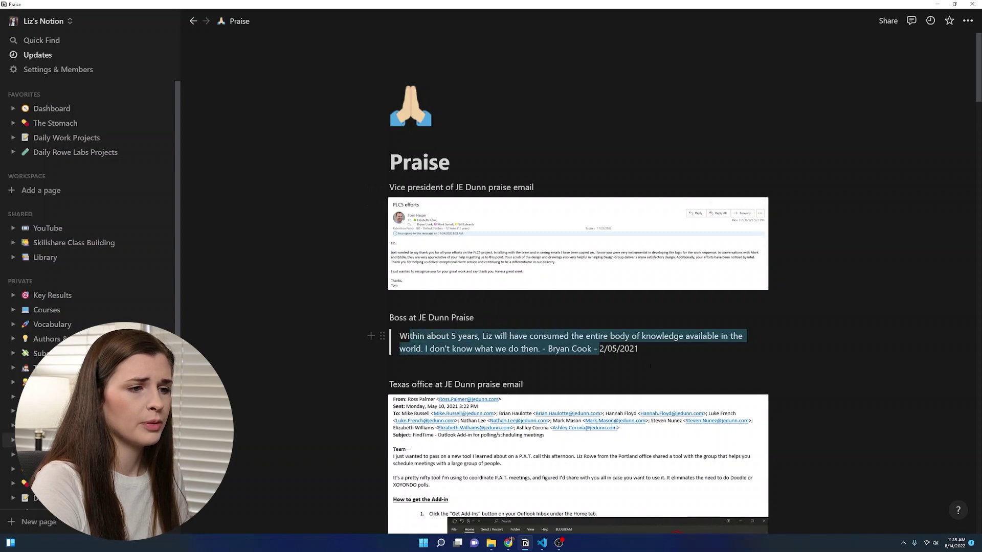
pyautogui.click(716, 360)
pyautogui.scroll(-4, 576, 349)
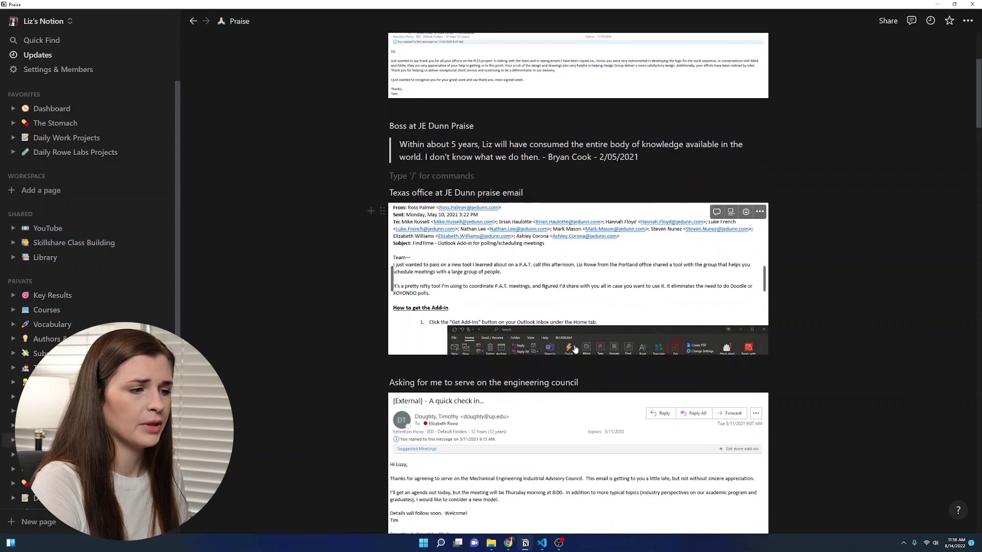
pyautogui.scroll(-3, 575, 349)
pyautogui.scroll(7, 576, 349)
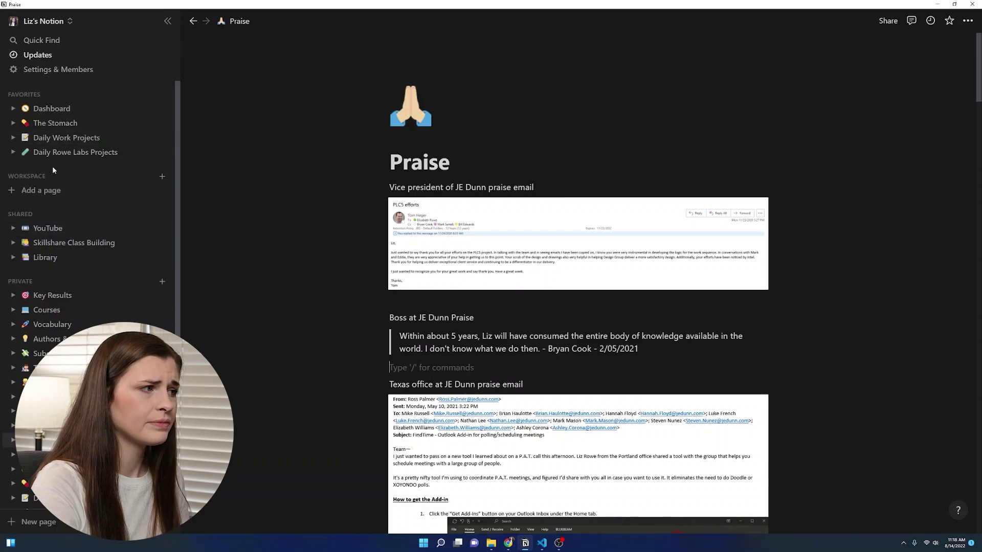
# Reopen the Key Results board showing five goals In progress and three Done
pyautogui.click(57, 296)
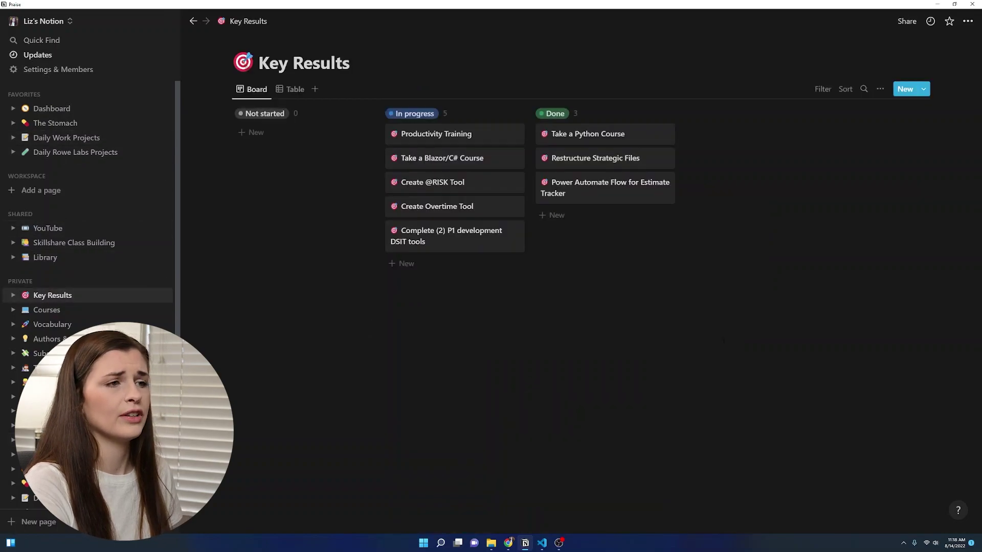